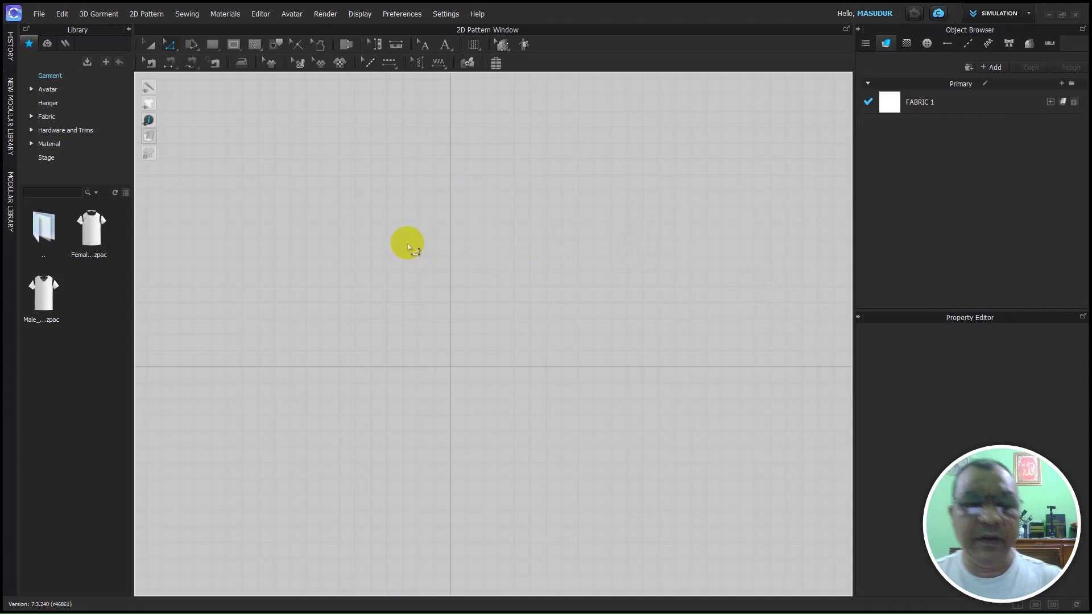
Draw a square pattern piece about 19.7 in per side in the 2D Pattern Window
key("s")
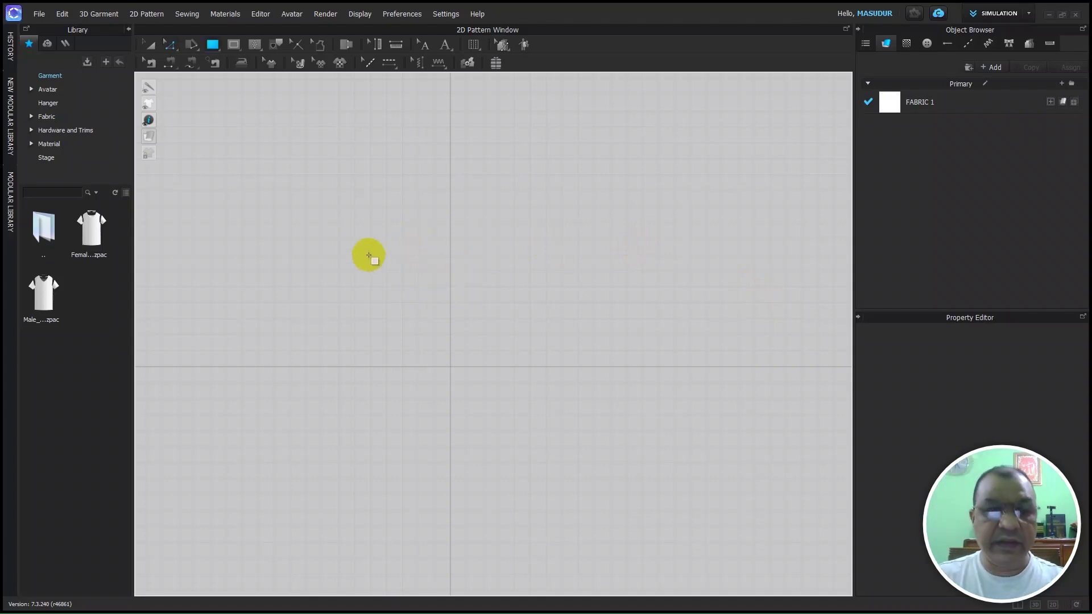
left_click(392, 231)
left_click(515, 399)
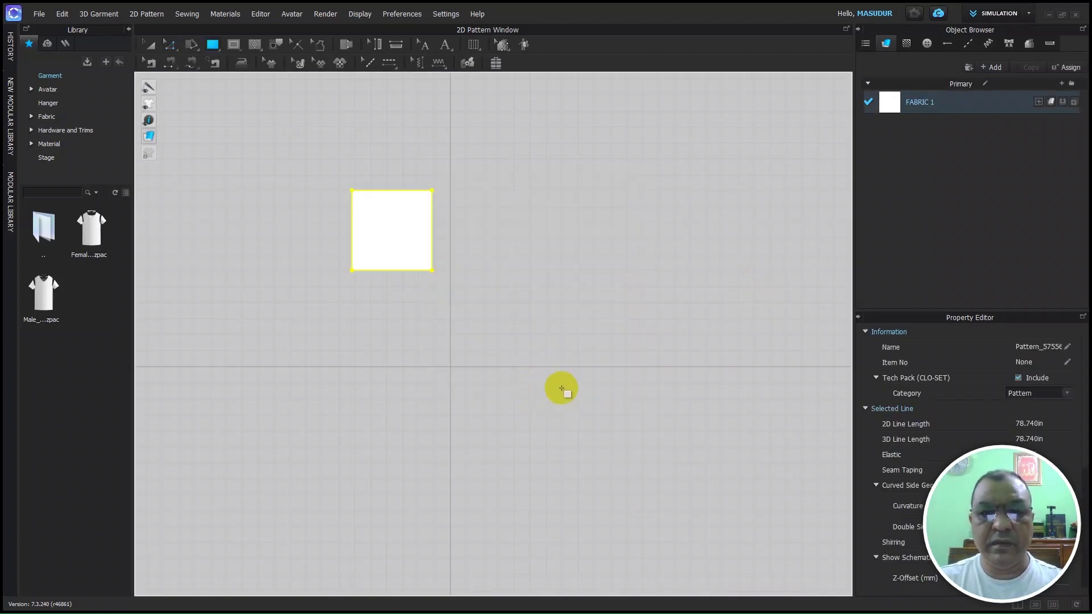
scroll(434, 235, "up", 5)
scroll(405, 197, "down", 2)
scroll(411, 199, "up", 2)
scroll(411, 199, "down", 2)
left_click(499, 294)
left_click(439, 161)
middle_click_drag(439, 165, 612, 365)
scroll(629, 391, "up", 3)
scroll(617, 369, "down", 1)
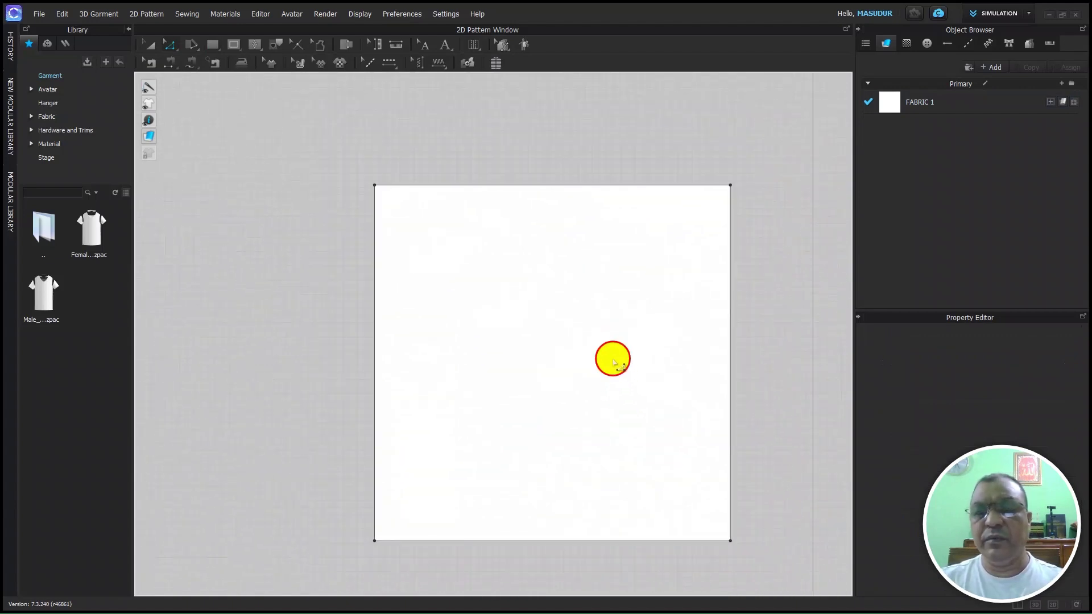
Change the colour of FABRIC 1 to Green 1 after trying Violet 1 and Orange 1
left_click(910, 113)
scroll(987, 415, "down", 8)
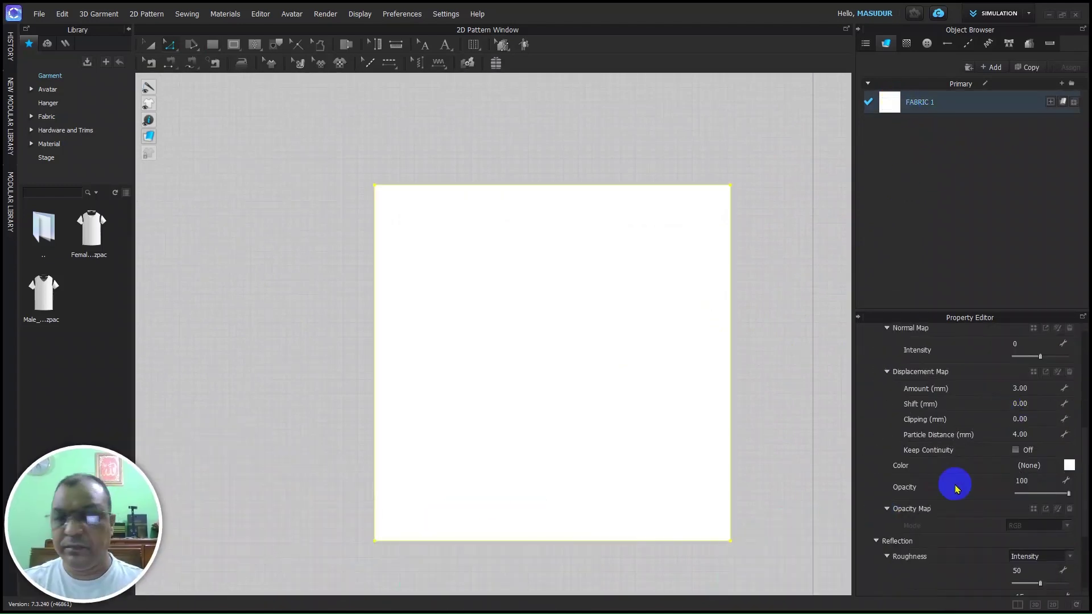
scroll(967, 495, "down", 2)
scroll(1024, 487, "up", 1)
left_click(1069, 407)
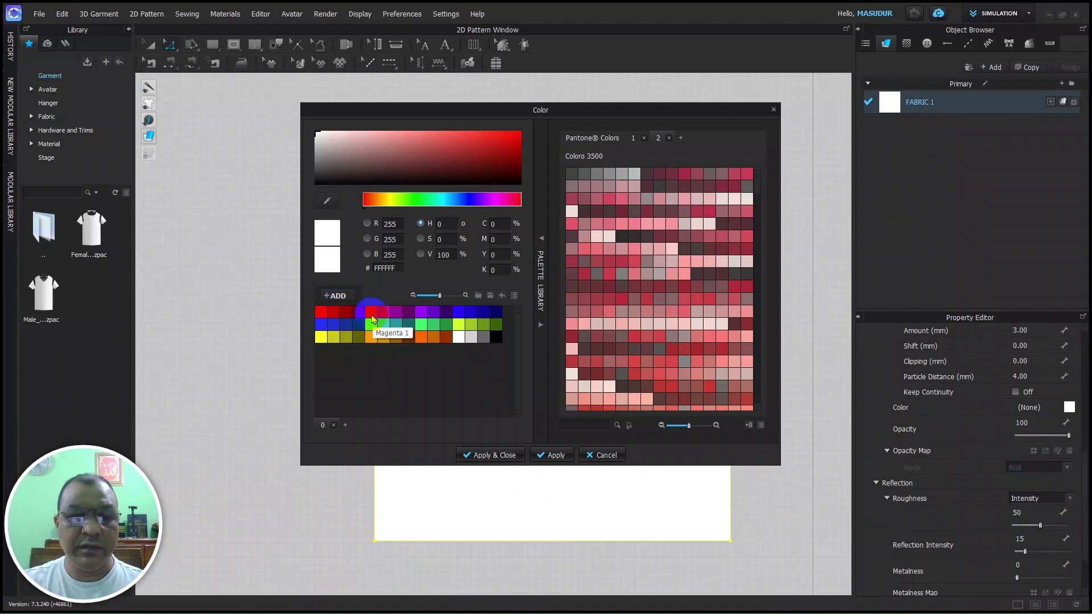
left_click(420, 311)
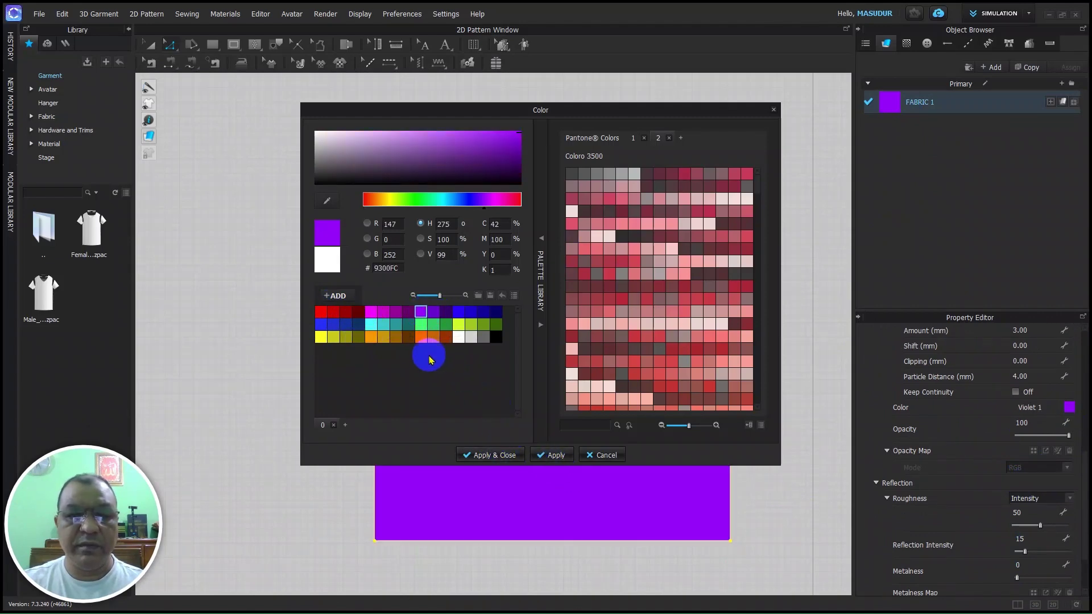
left_click(372, 337)
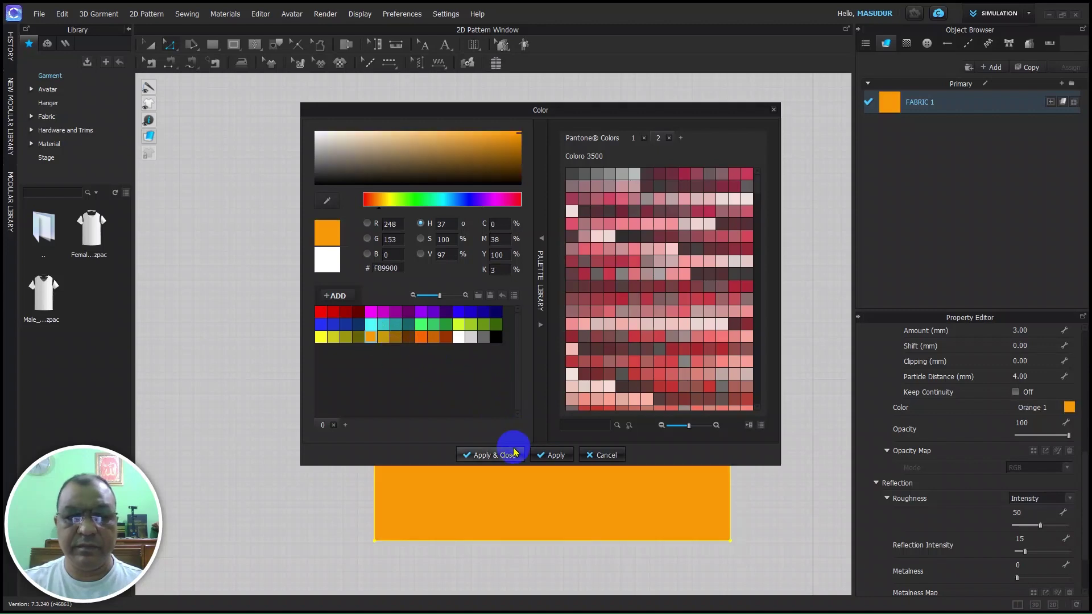
left_click(421, 325)
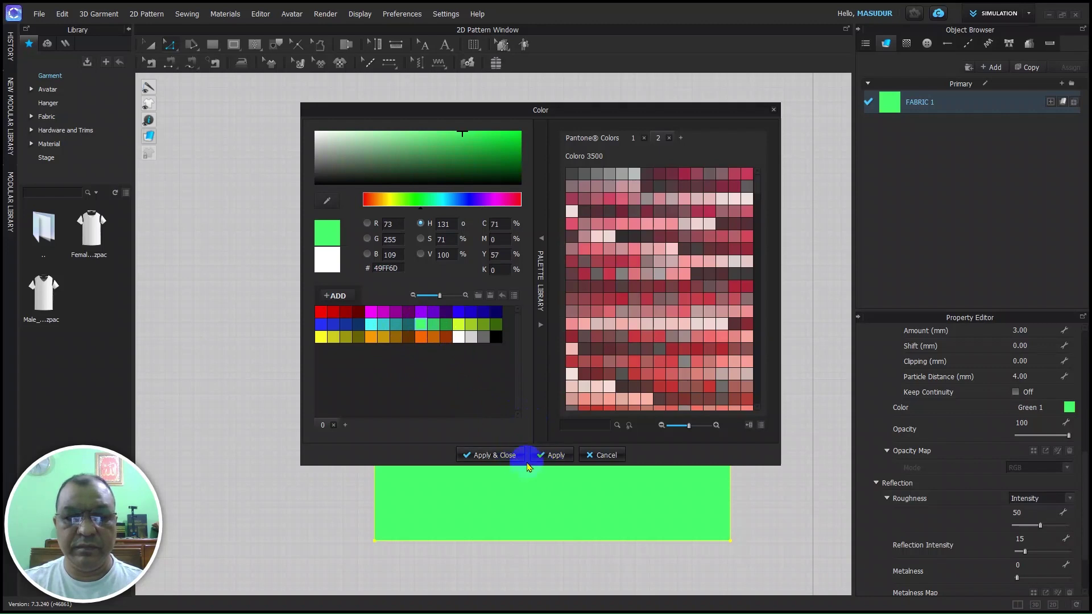
left_click(492, 455)
scroll(593, 403, "down", 5)
scroll(597, 409, "up", 6)
scroll(610, 419, "down", 1)
middle_click_drag(610, 420, 534, 365)
scroll(535, 375, "down", 2)
scroll(536, 391, "up", 3)
scroll(538, 397, "down", 2)
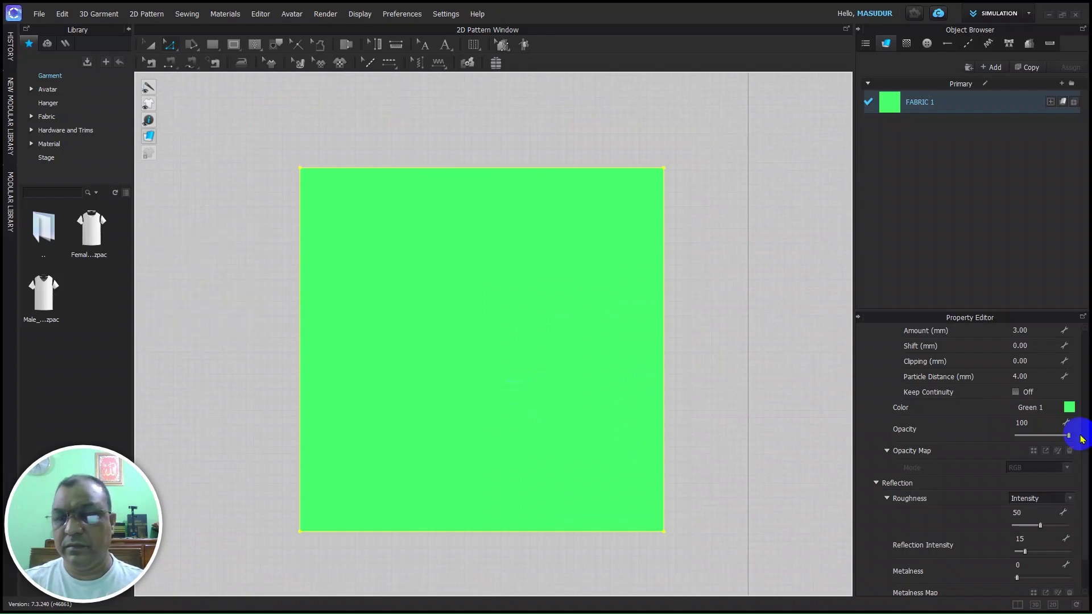
Set the colour of FABRIC 1 to Yellow 4
left_click(1070, 408)
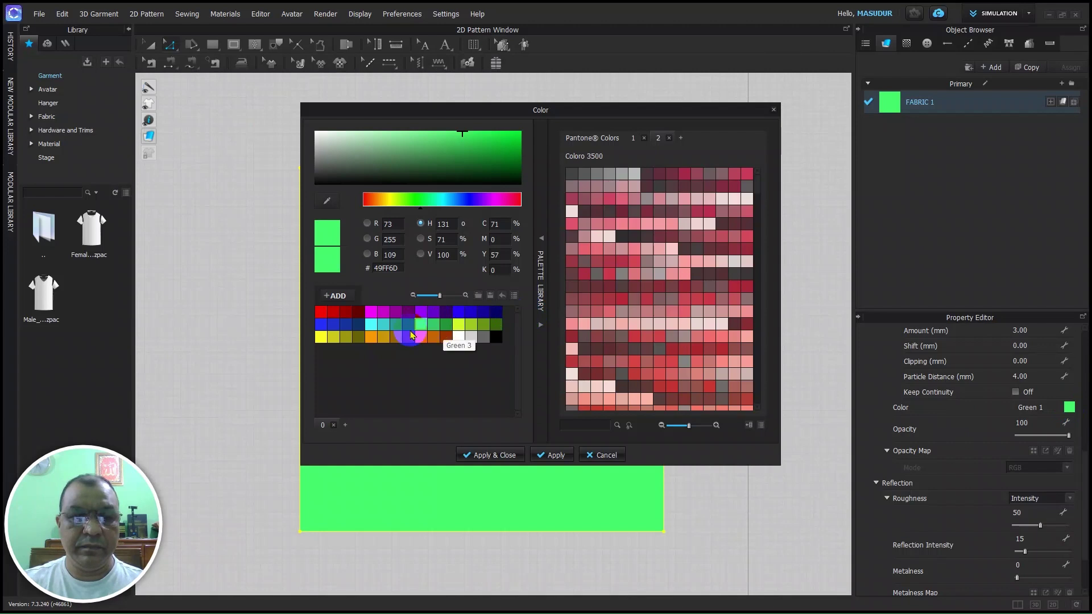
left_click(356, 342)
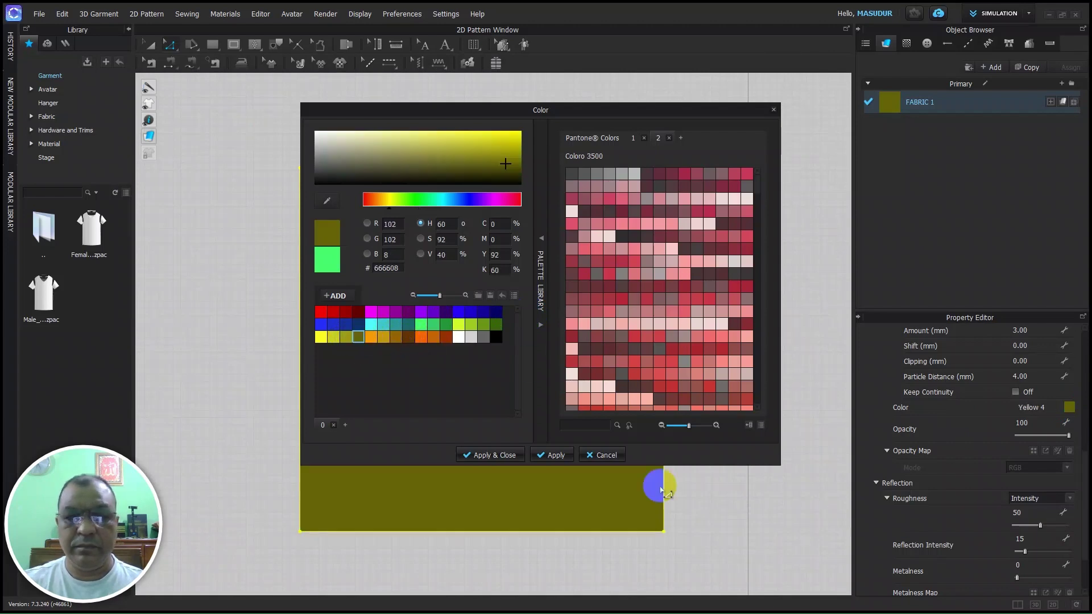
left_click(494, 455)
scroll(574, 429, "up", 1)
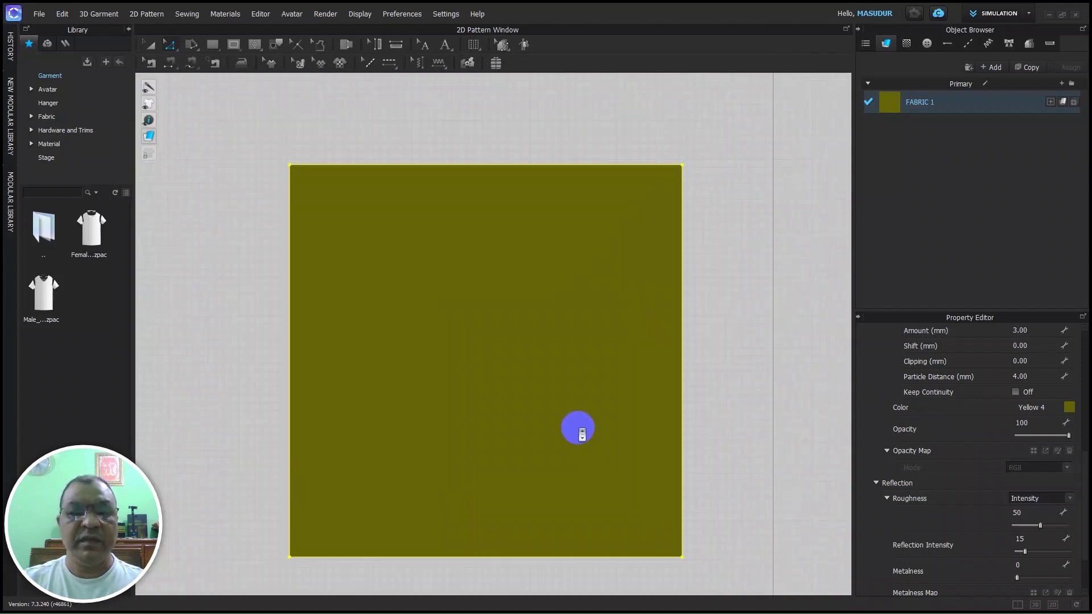
scroll(573, 427, "down", 3)
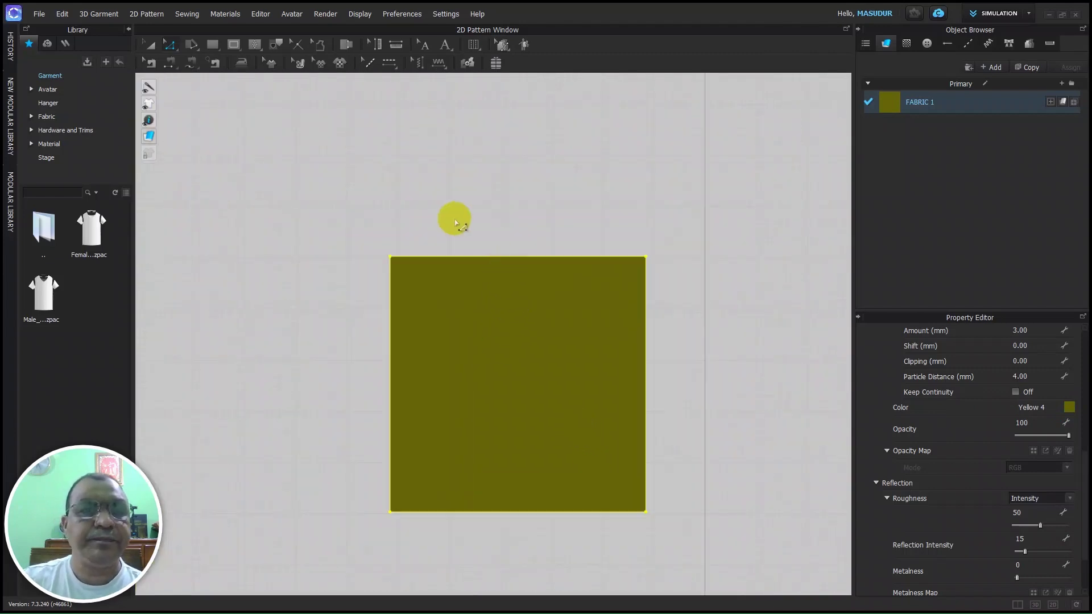
Draw an open Base Polygon line about 21.5 in long from the piece's top edge, straight down and curving over to its right edge
left_click(256, 46)
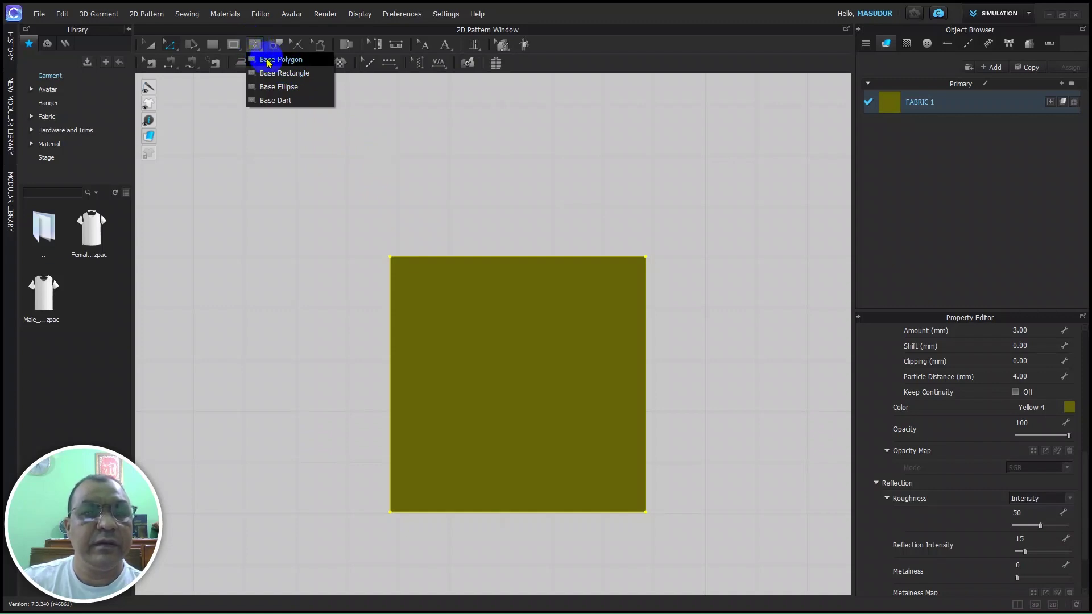
left_click(268, 60)
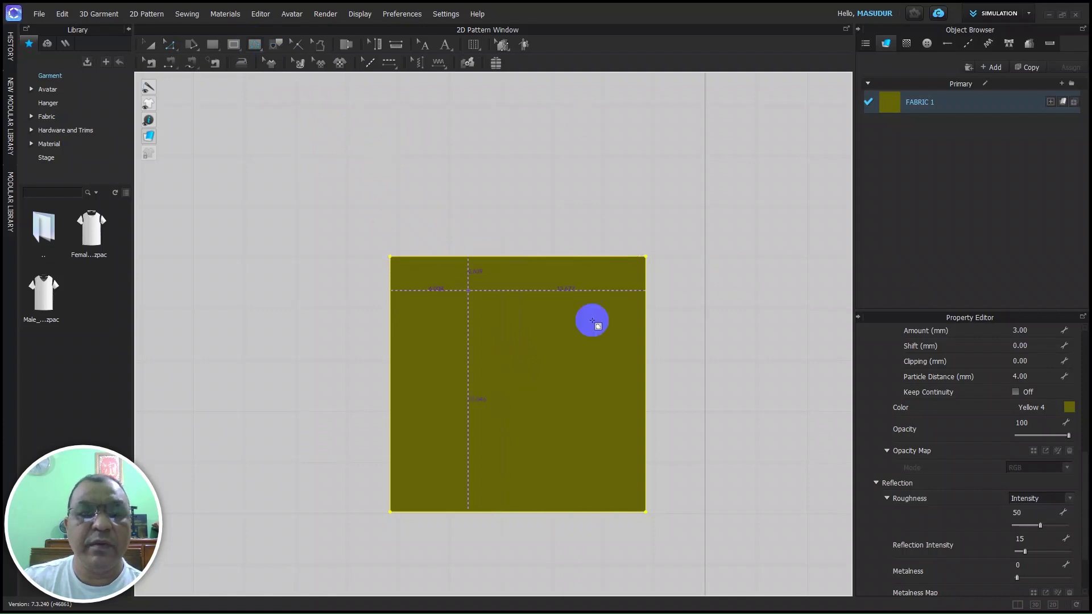
mouse_move(458, 228)
left_mouse_down()
mouse_move(476, 256)
mouse_move(551, 307)
mouse_move(456, 349)
mouse_move(474, 377)
left_mouse_up()
left_click(469, 256)
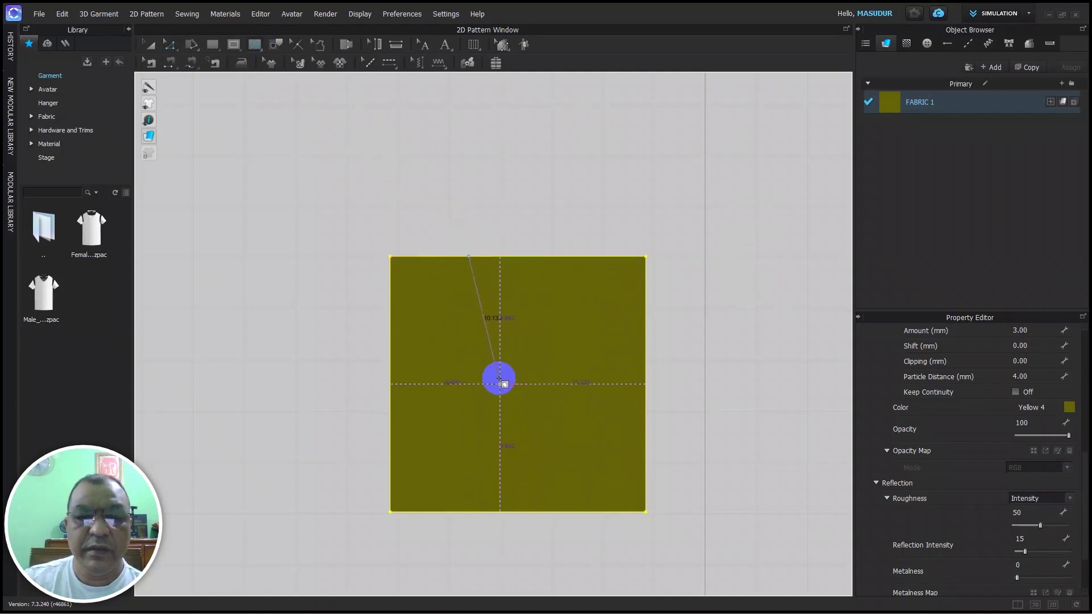
left_click(496, 364)
left_click_drag(580, 391, 632, 364)
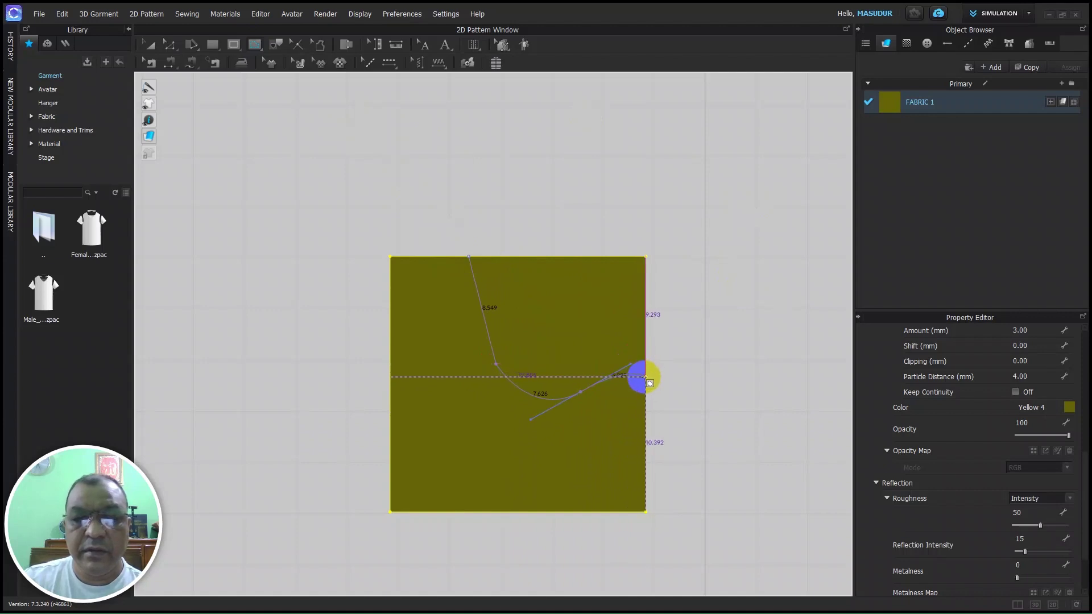
left_click(641, 377)
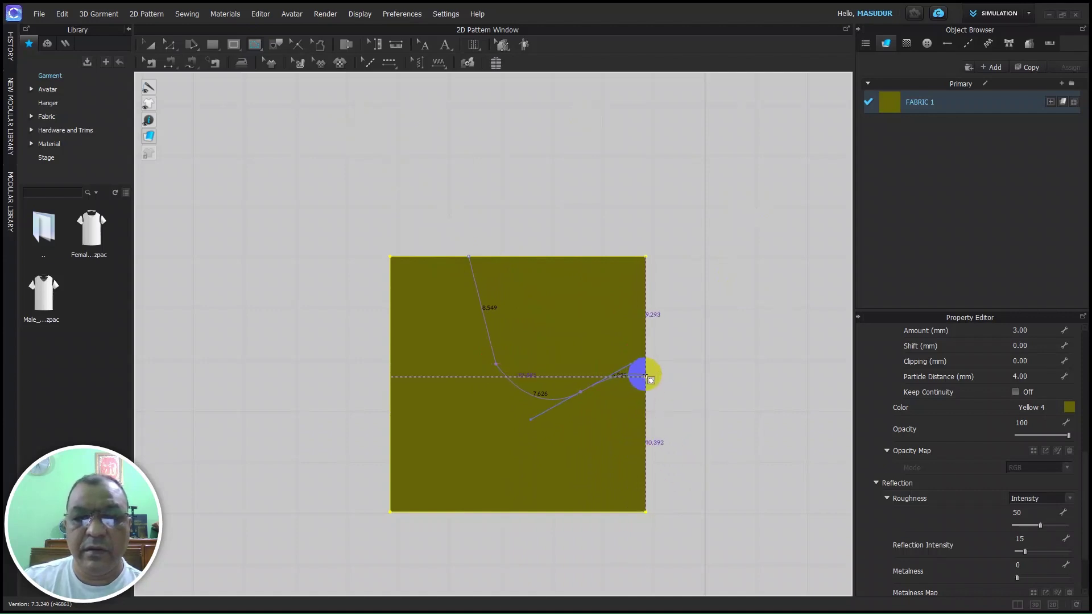
left_click(639, 366)
left_click_drag(641, 383, 605, 407)
scroll(692, 332, "up", 3)
scroll(529, 432, "down", 5)
scroll(478, 455, "up", 6)
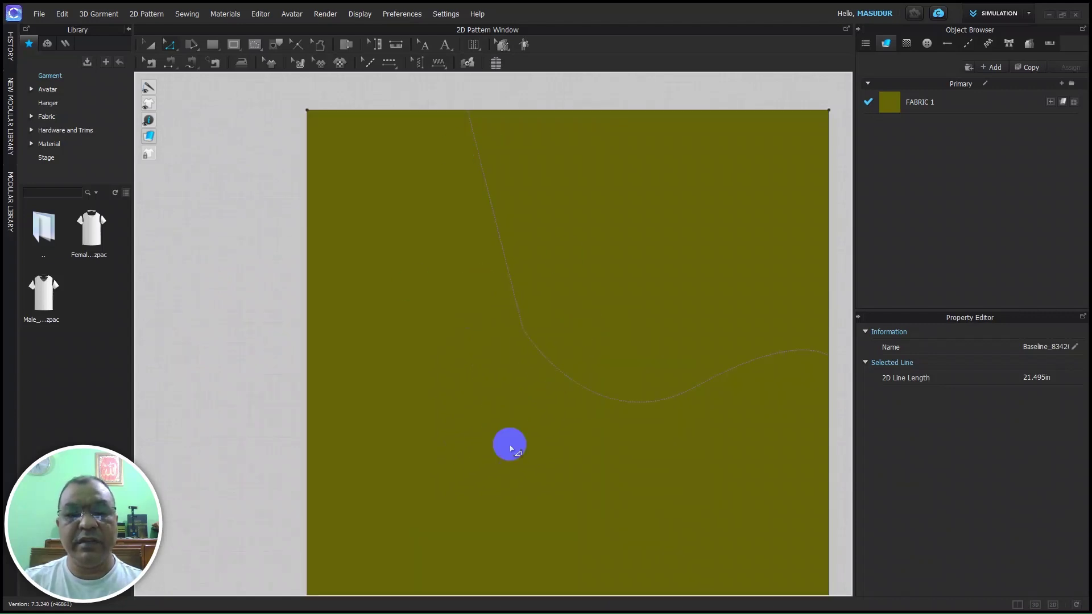
Examine the curved base line inside the pattern piece and try selecting it where it meets the piece's right edge
scroll(629, 392, "down", 2)
scroll(674, 419, "up", 1)
scroll(674, 419, "down", 4)
middle_click_drag(675, 410, 592, 429)
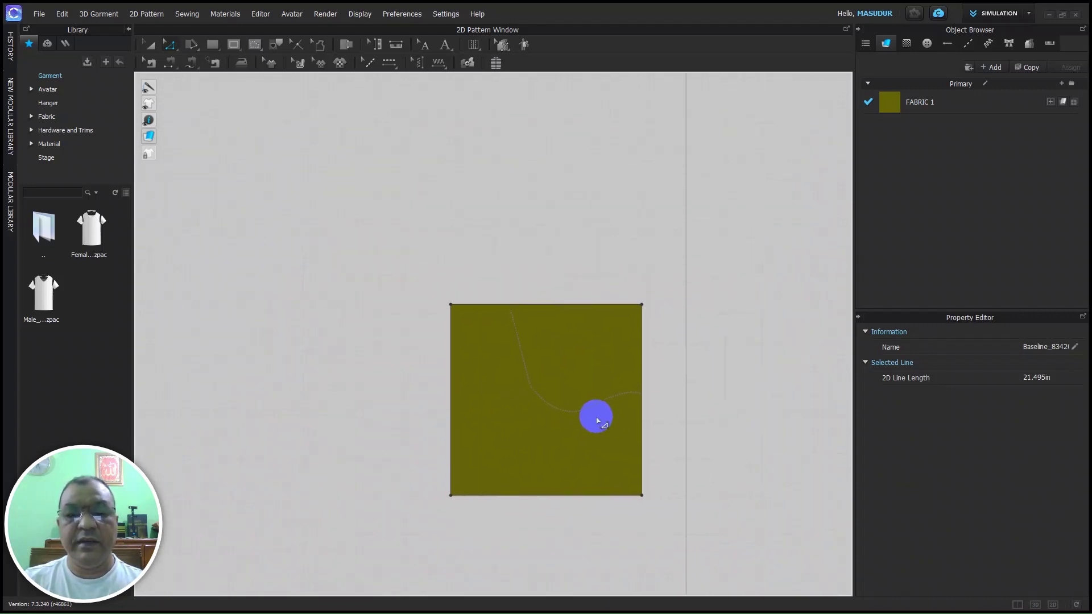
scroll(593, 429, "up", 5)
scroll(588, 412, "down", 1)
scroll(570, 437, "down", 1)
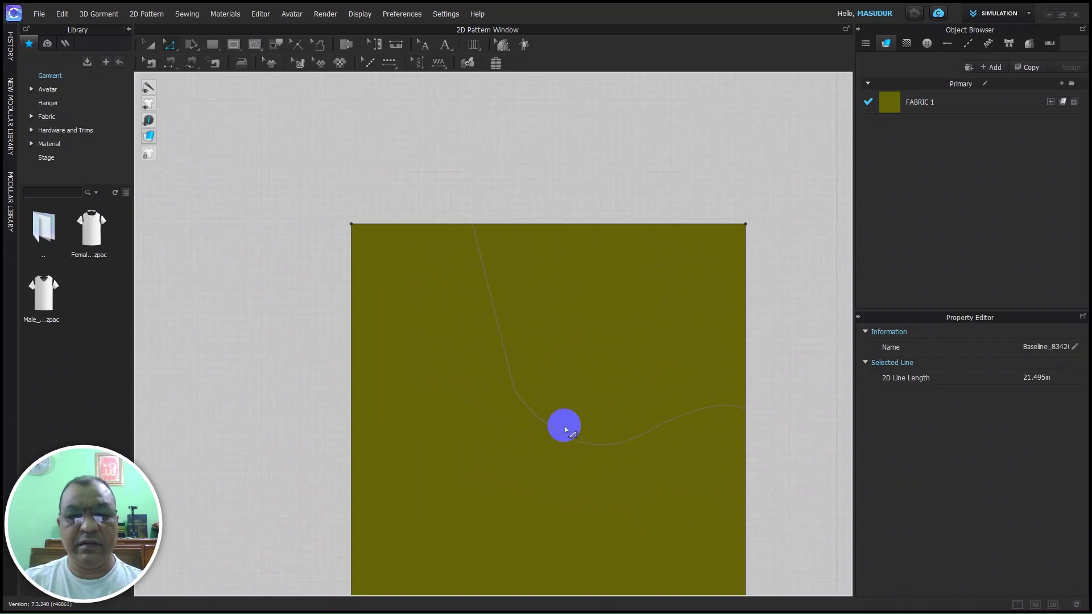
key("Escape")
left_click(689, 418)
left_click(746, 413)
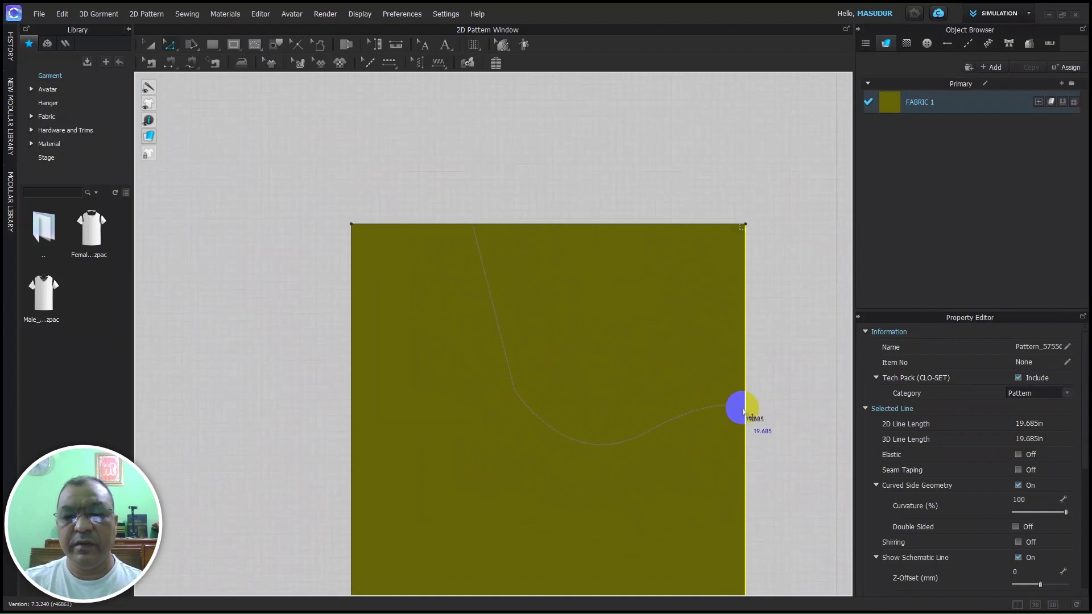
left_click_drag(488, 260, 461, 282)
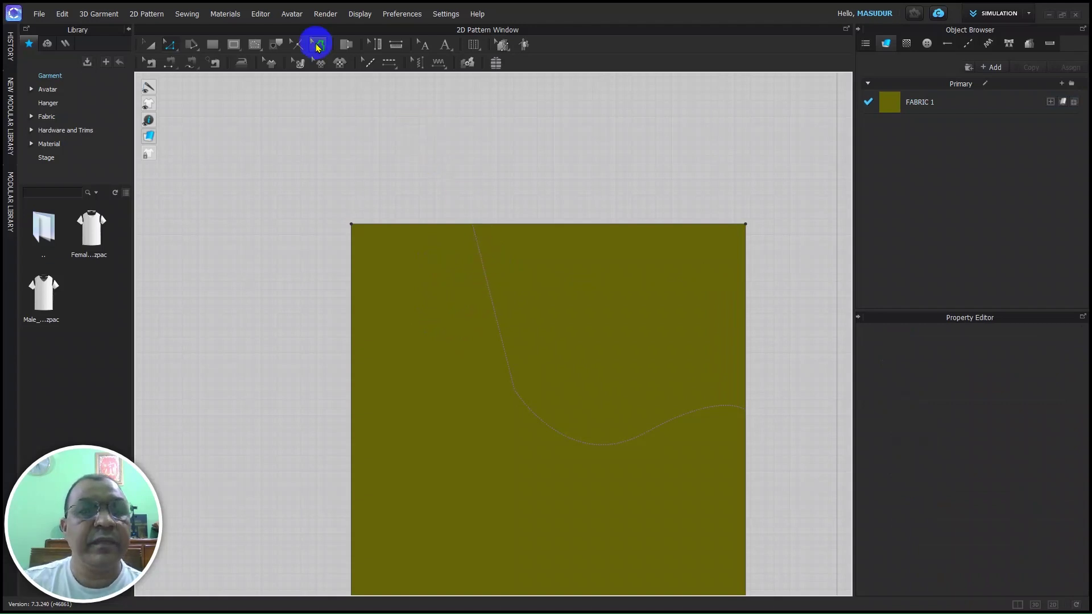
Undo the curved base line and draw a freehand Base Rectangle about 35.2 in in perimeter near the middle of the pattern piece
left_click(257, 49)
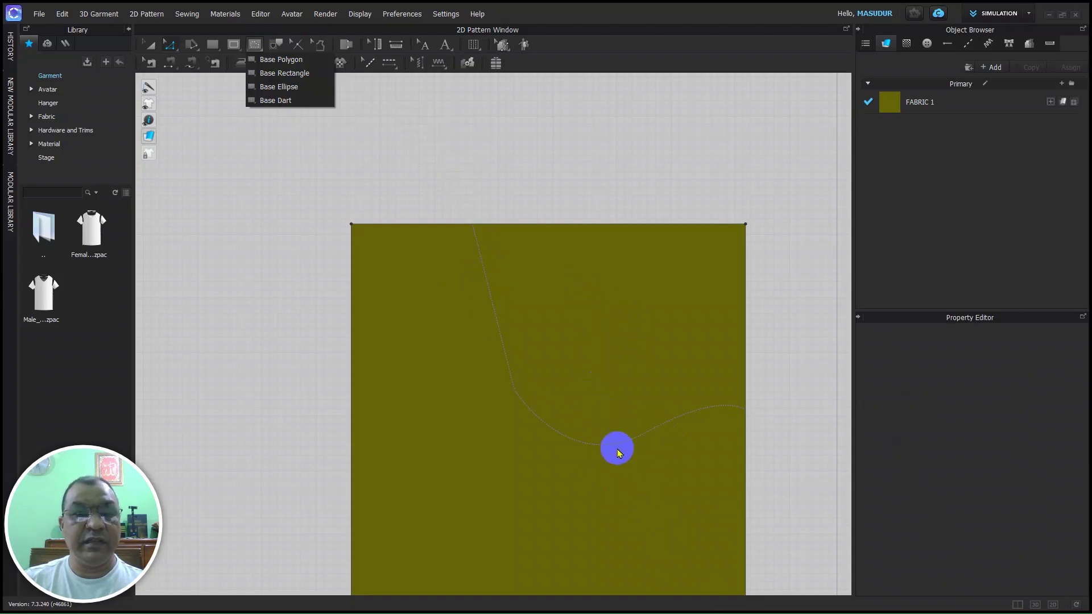
left_click(287, 83)
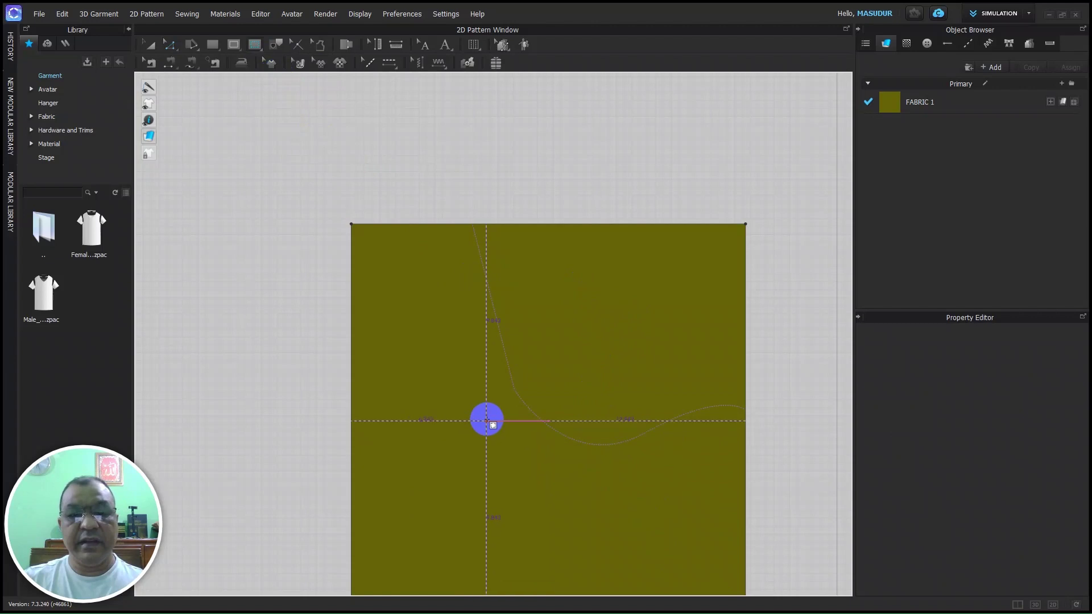
scroll(561, 458, "up", 1)
left_click(563, 451)
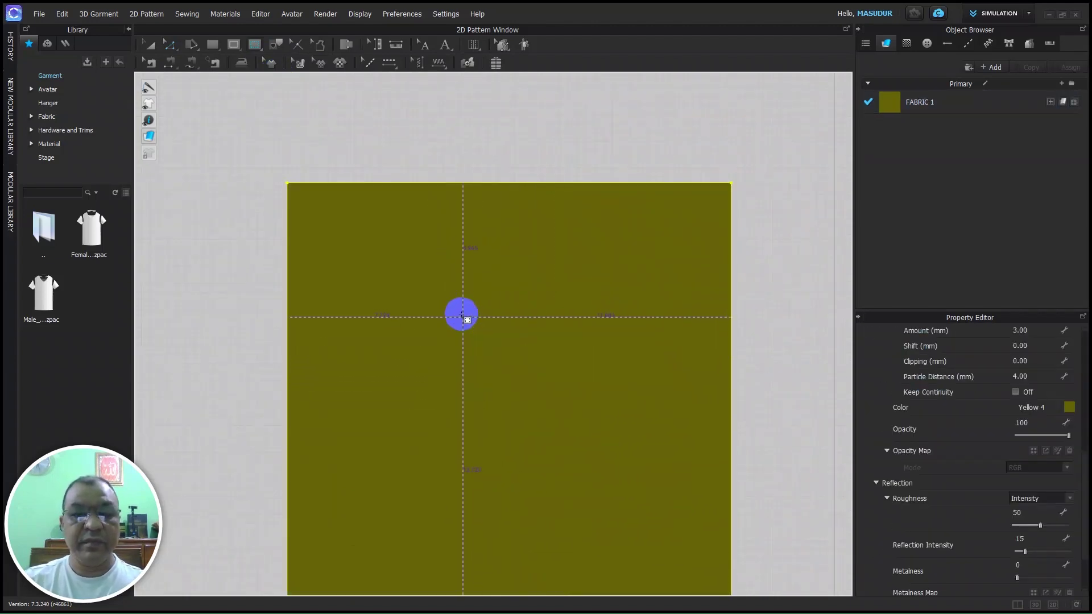
scroll(543, 393, "down", 3)
scroll(558, 427, "up", 2)
scroll(558, 433, "up", 1)
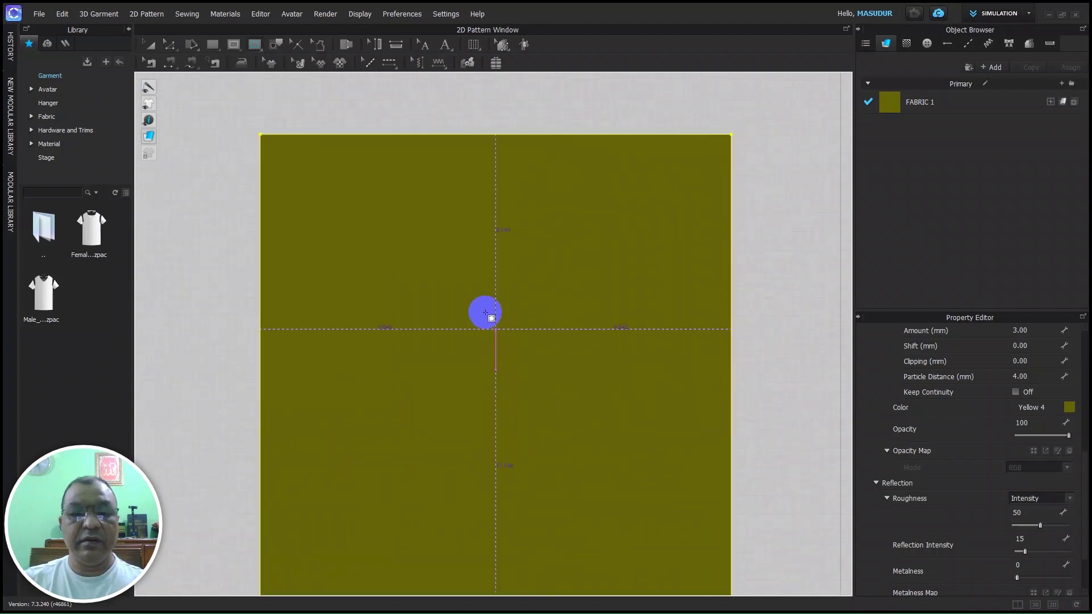
left_click_drag(434, 263, 593, 523)
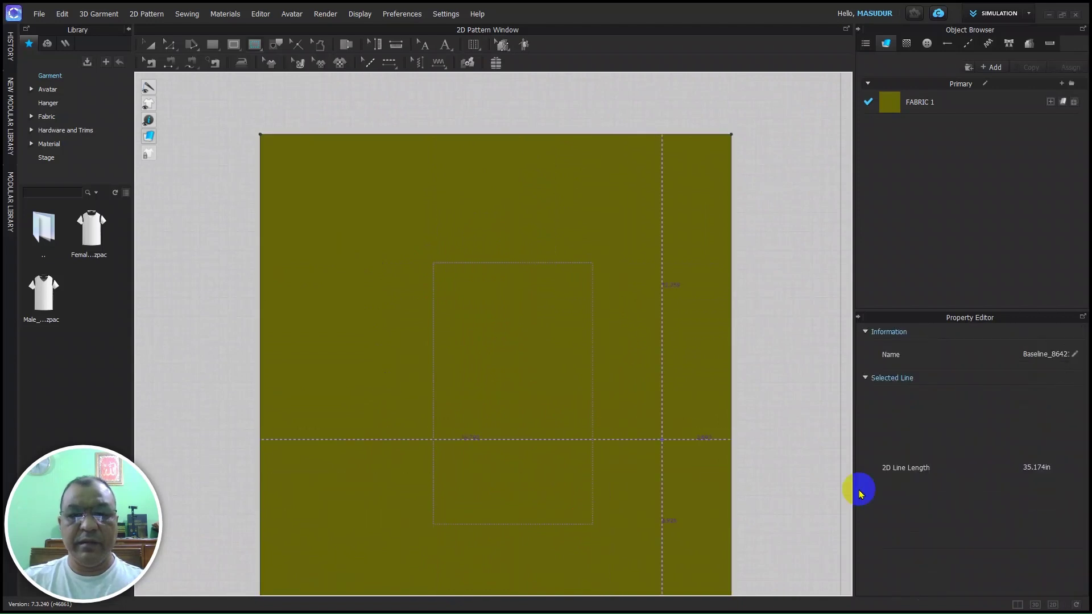
Examine the upright base rectangle inside the pattern piece at different magnifications
scroll(644, 516, "down", 3)
scroll(603, 561, "up", 5)
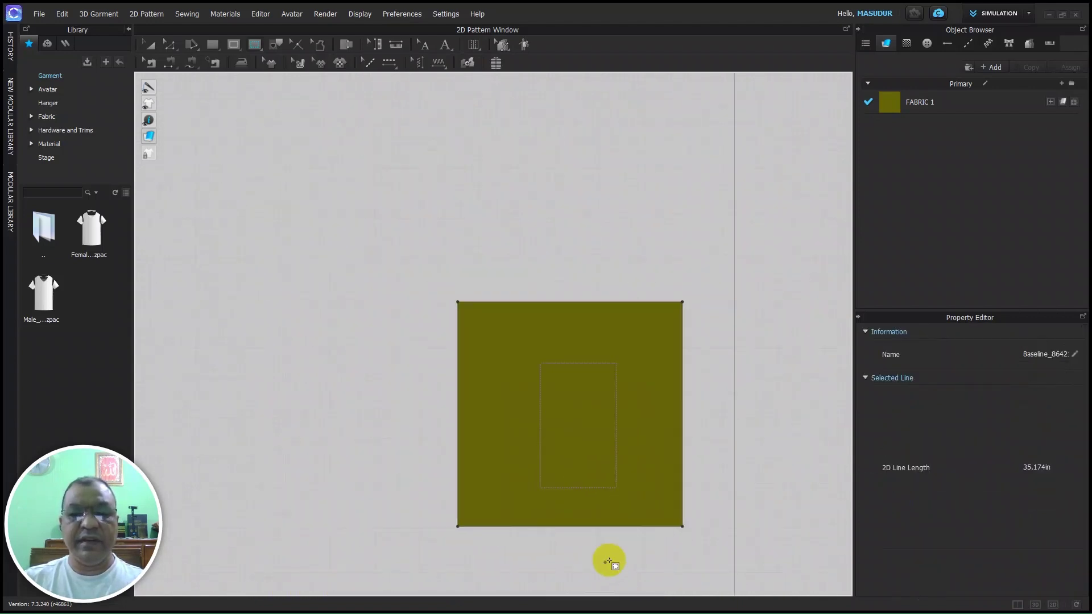
scroll(680, 291, "down", 3)
scroll(682, 291, "up", 4)
scroll(683, 293, "down", 3)
scroll(641, 298, "up", 4)
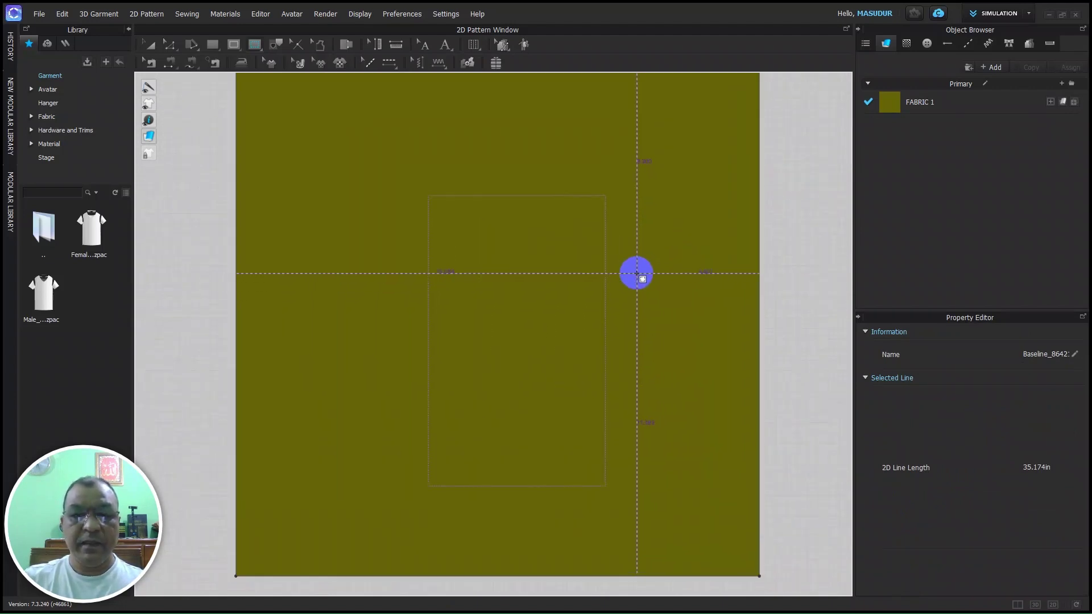
scroll(639, 262, "down", 2)
scroll(644, 277, "up", 2)
scroll(626, 273, "down", 3)
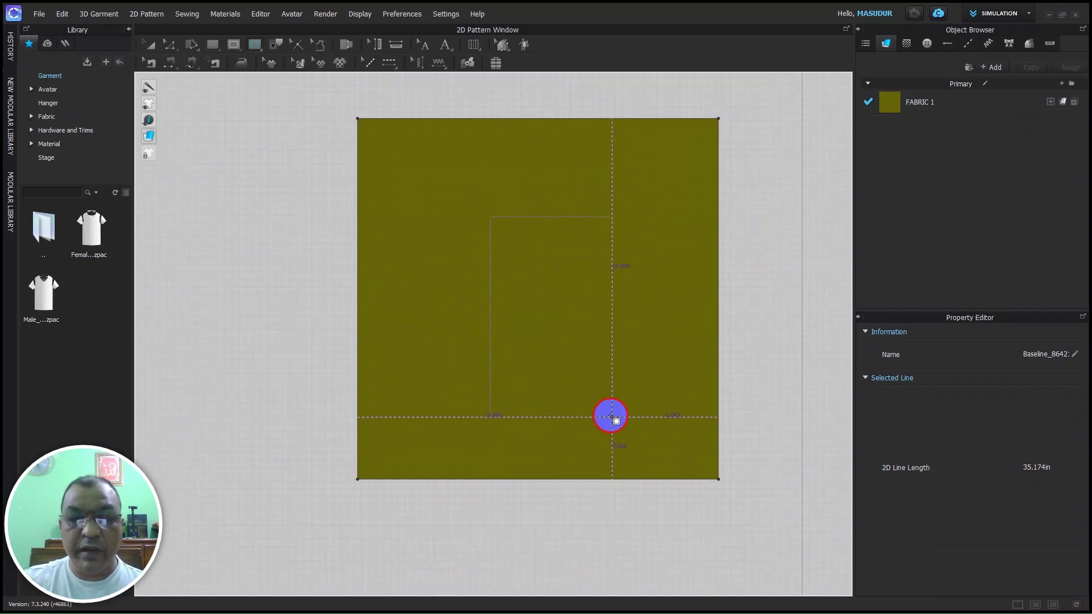
Create a 5 by 5 in Base Rectangle with linked width and height, centred on the first rectangle's lower right corner
left_click(612, 417)
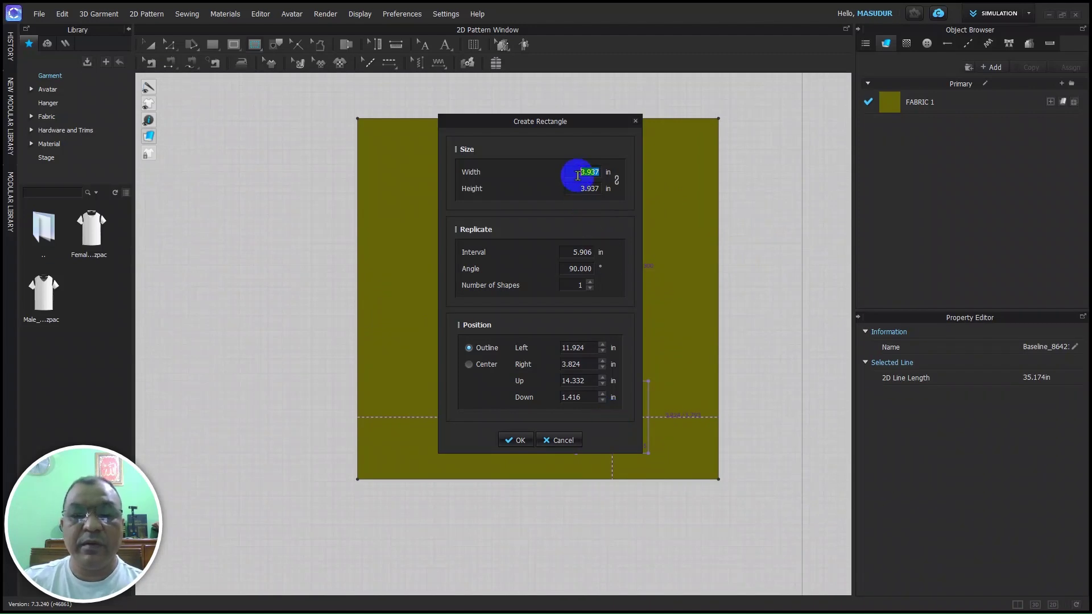
left_click(617, 177)
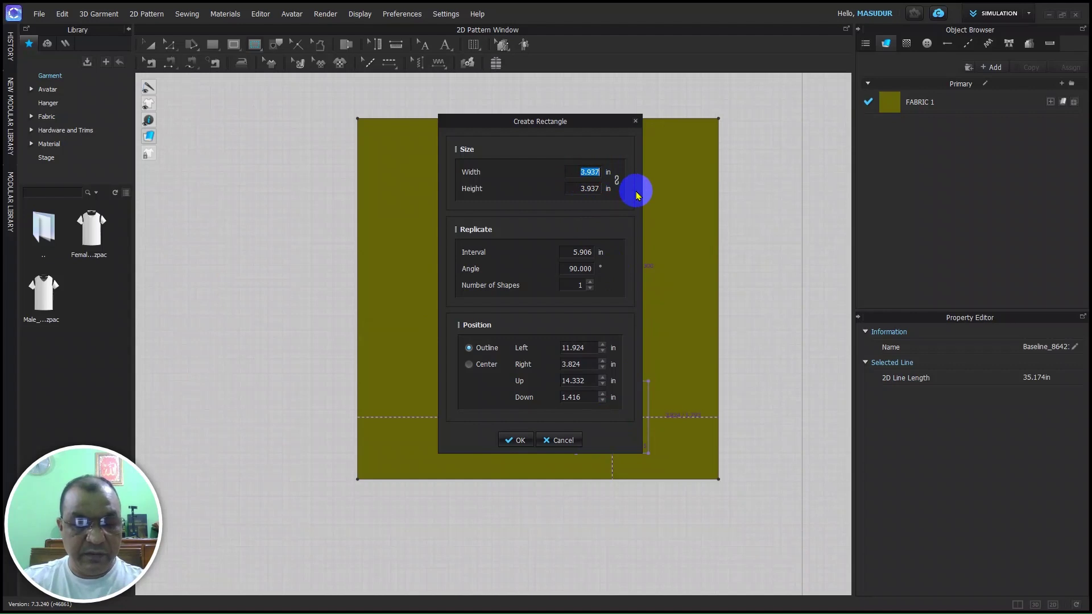
double_click(578, 188)
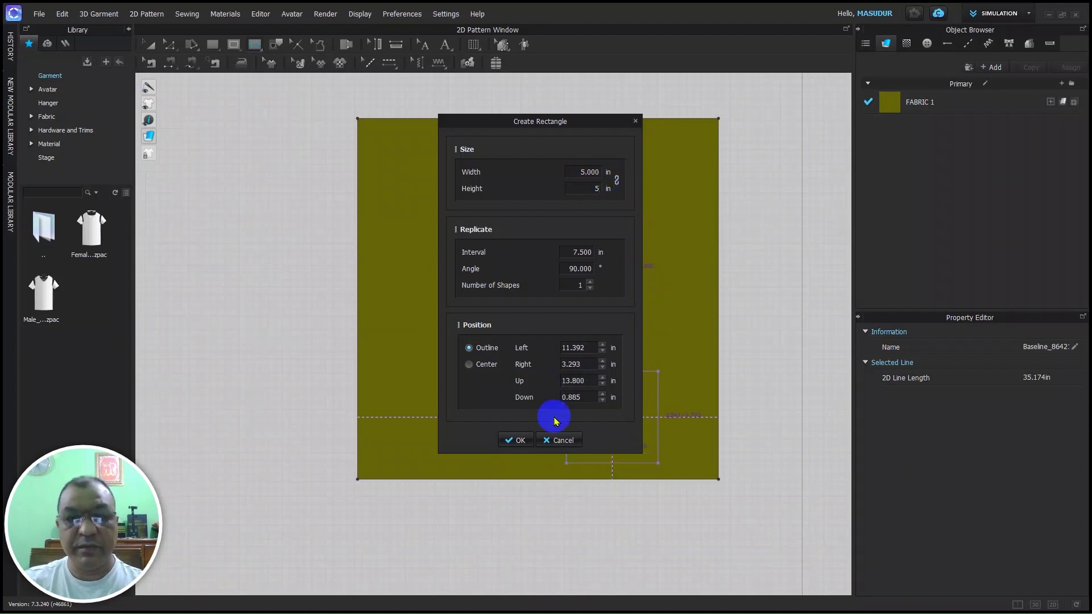
left_click(516, 441)
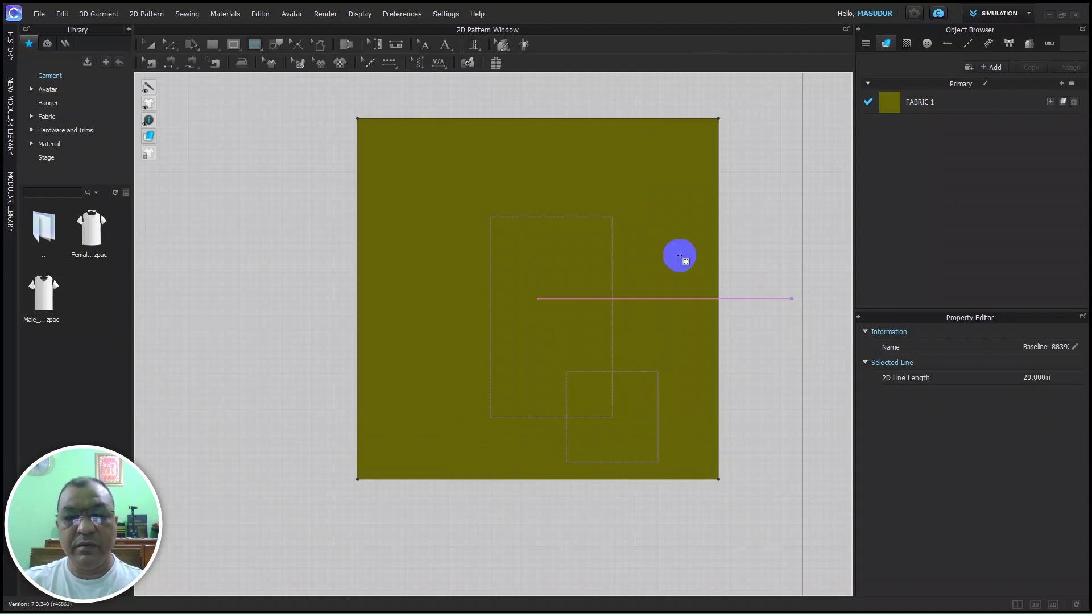
Create a 3.937 by 3.937 in Base Rectangle in the upper left part of the pattern piece
scroll(640, 433, "up", 3)
scroll(659, 422, "up", 1)
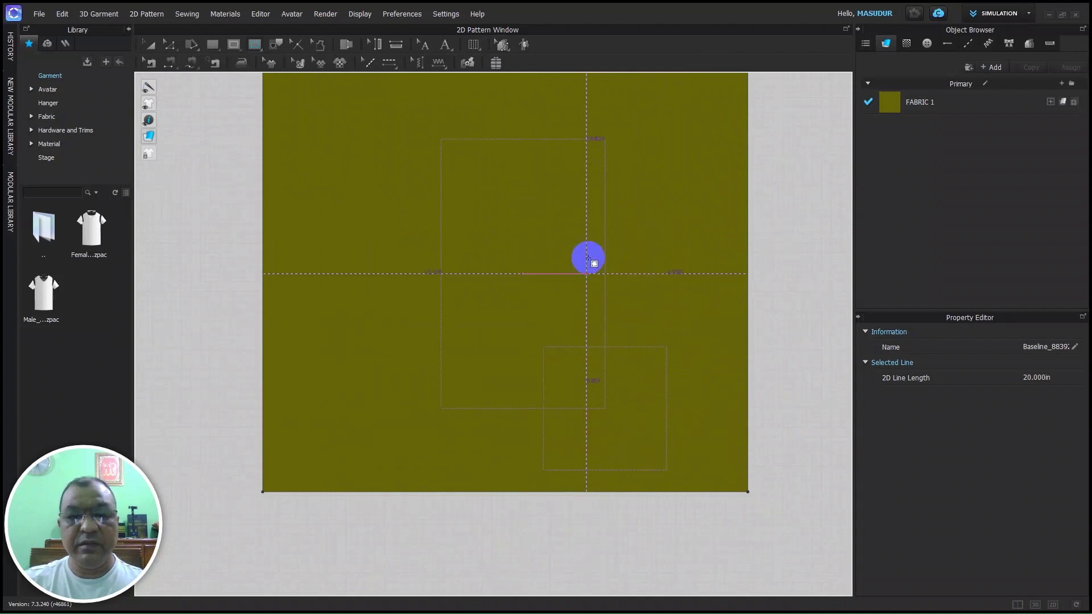
left_click(384, 202)
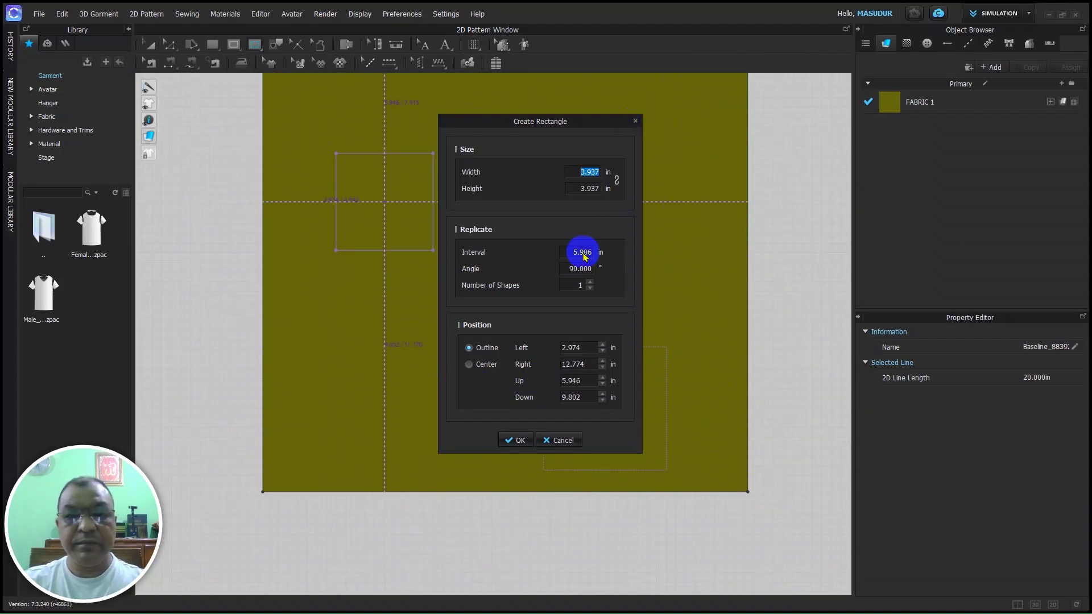
left_click(516, 441)
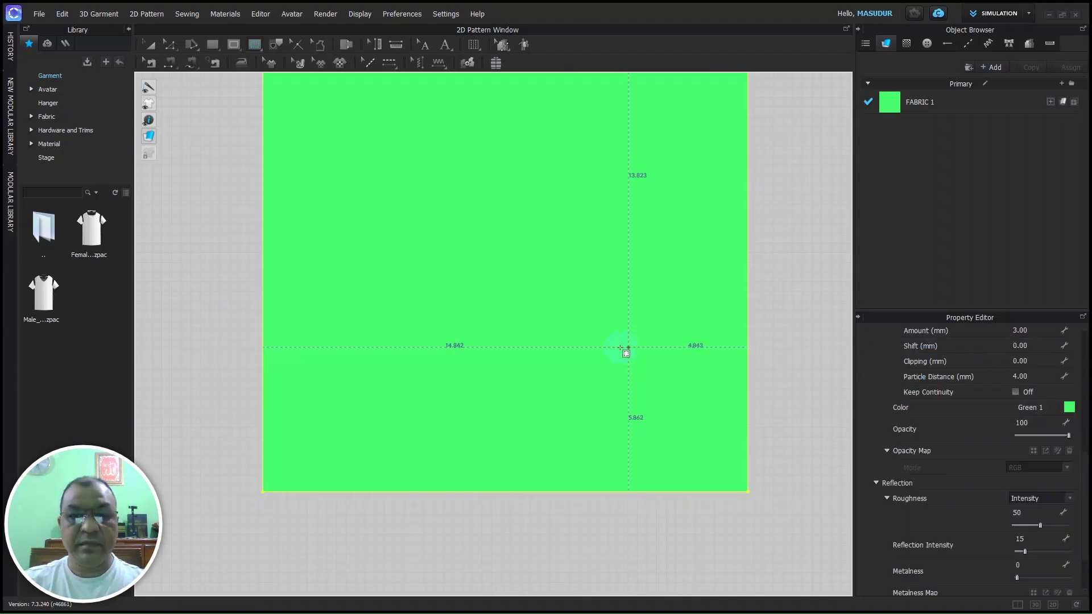
Draw a freehand Base Rectangle about 32.9 in in perimeter near the middle of the green pattern piece, and undo it
scroll(552, 294, "down", 4)
scroll(541, 237, "up", 4)
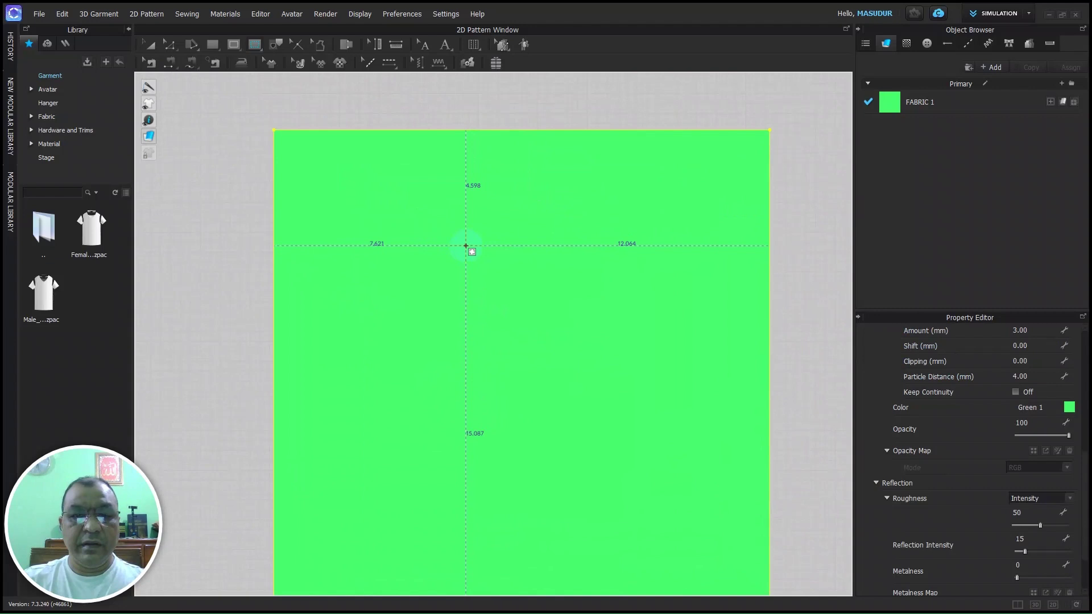
left_click_drag(466, 246, 667, 459)
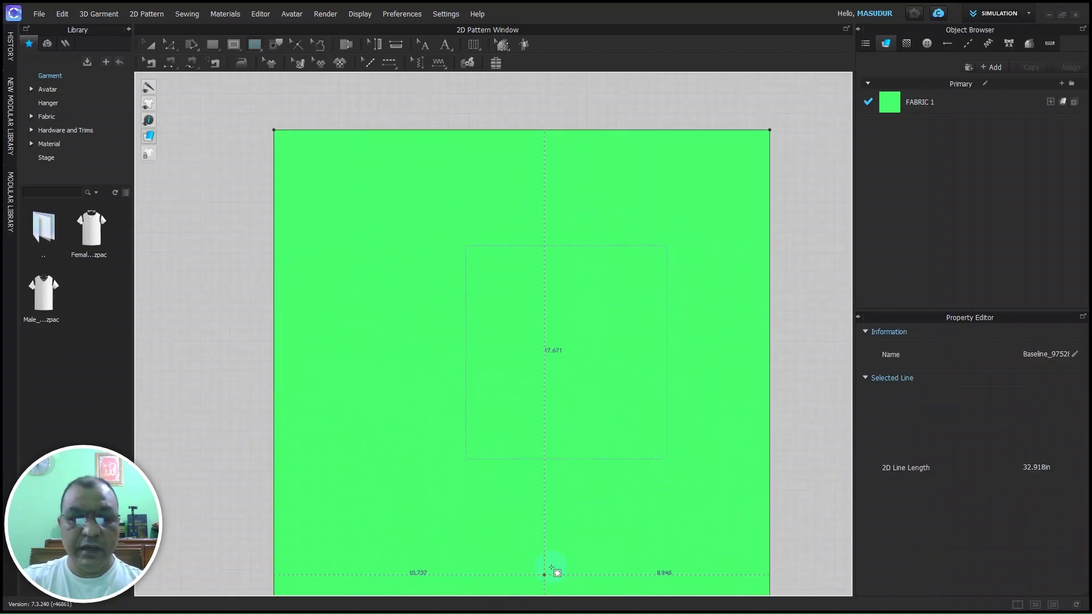
left_click(578, 532)
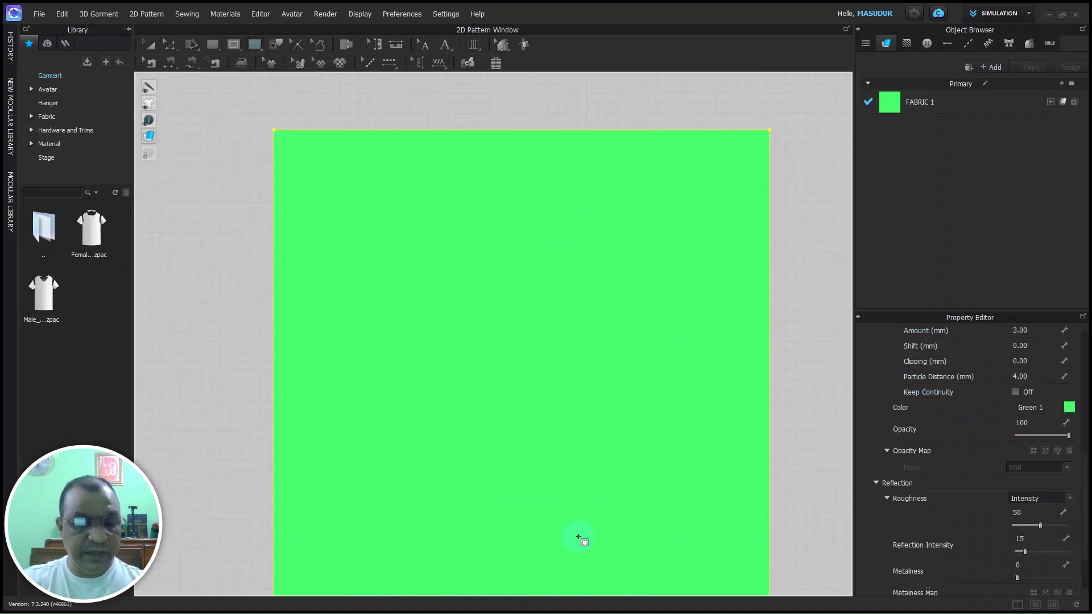
Start a Base Rectangle in the upper left part of the piece and set its width and height to 5 in
left_click(468, 295)
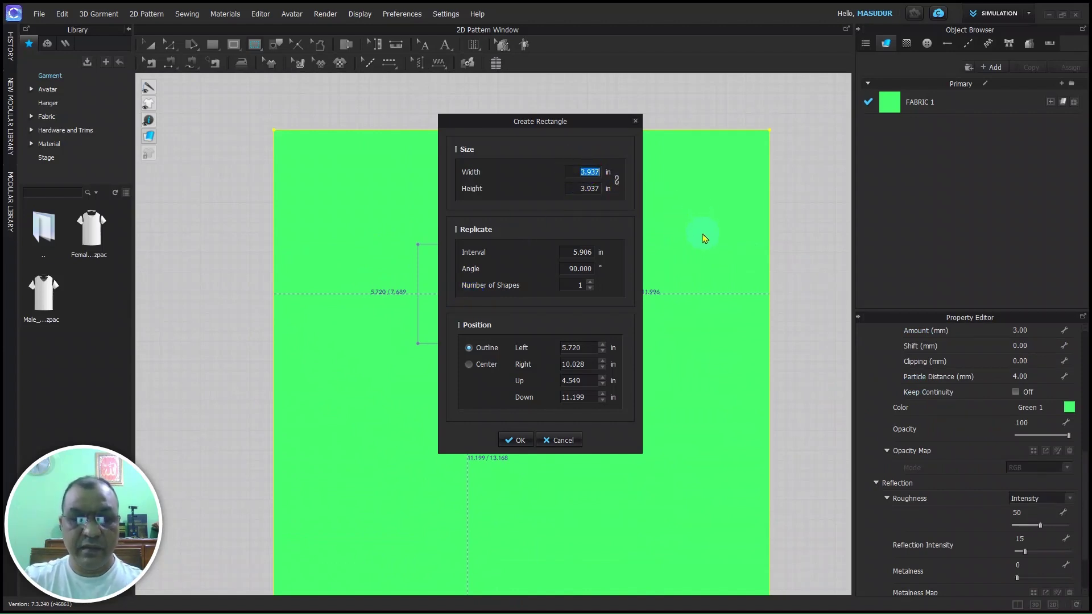
type("5")
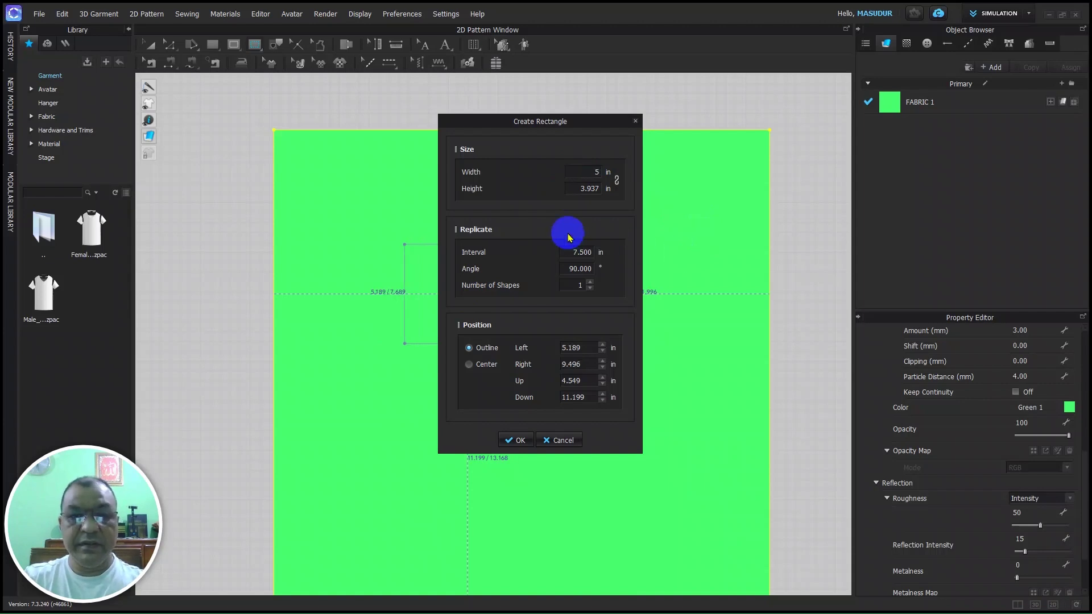
left_click(626, 197)
left_click(575, 188)
type("5")
left_click_drag(504, 121, 673, 161)
Set the base rectangle's width to 8 in and its height to 10 in, and create it
left_click_drag(734, 213, 785, 221)
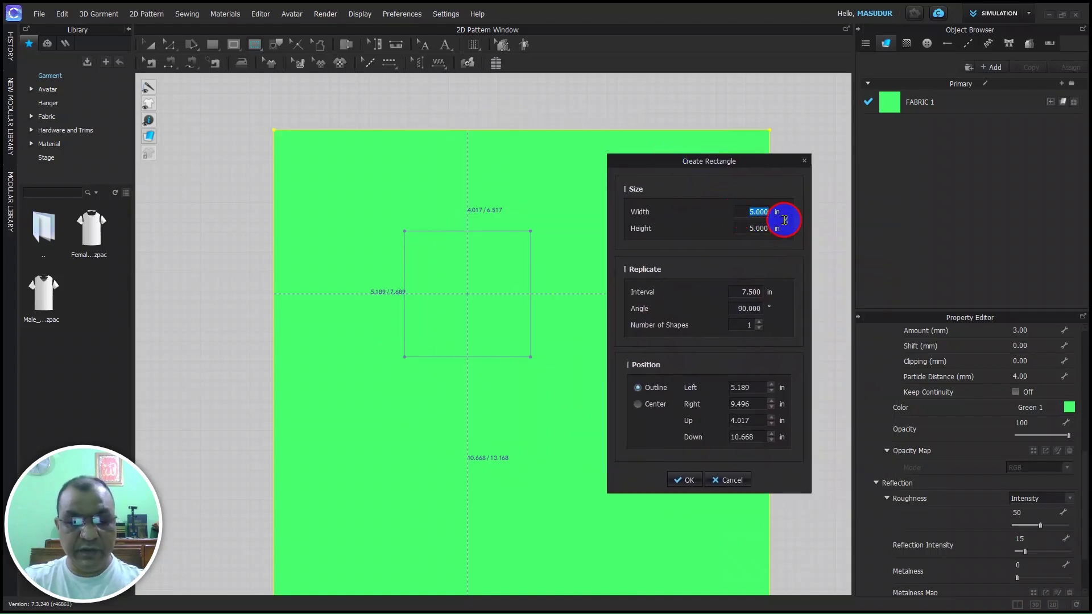
type("8")
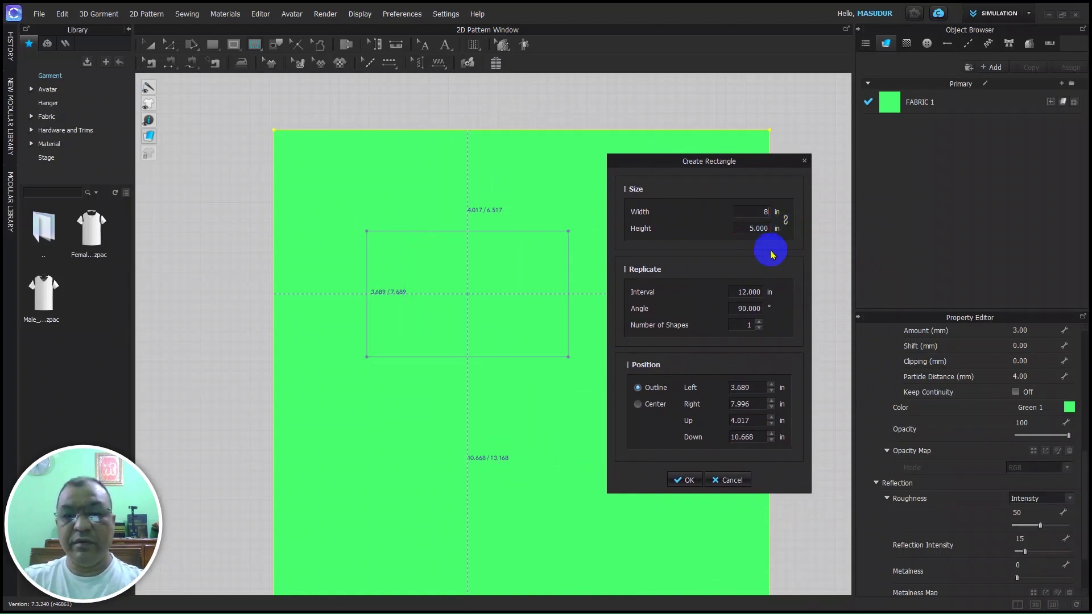
left_click_drag(744, 228, 776, 227)
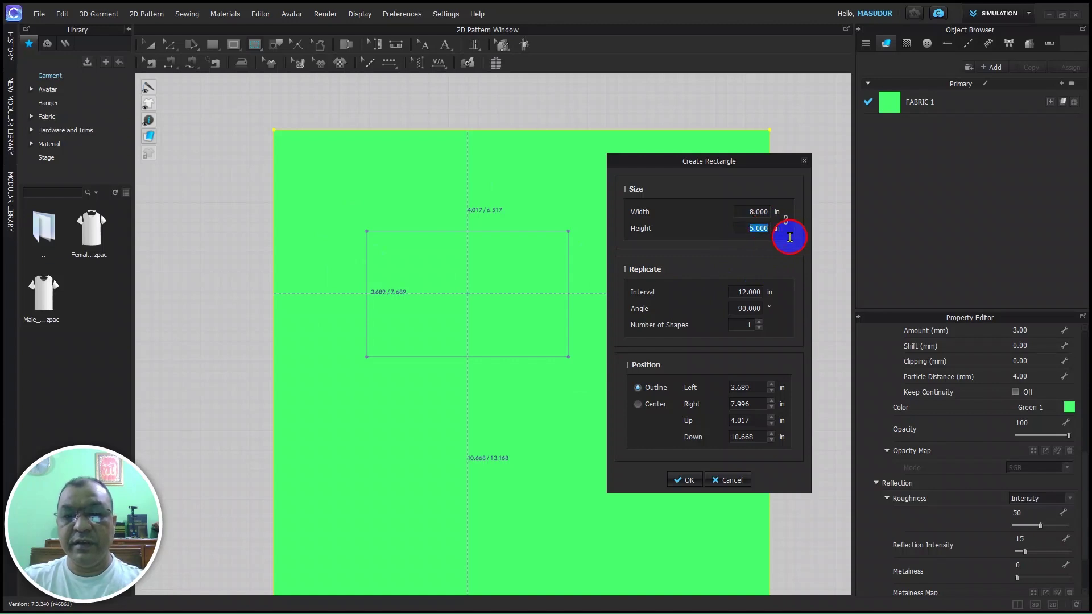
type("10")
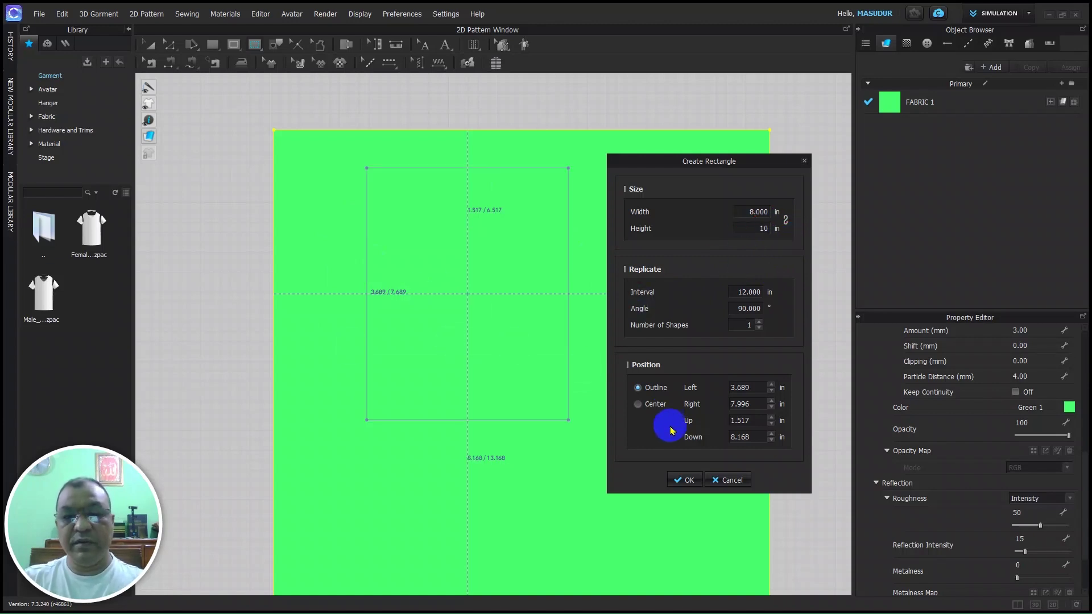
left_click(685, 480)
scroll(592, 379, "down", 2)
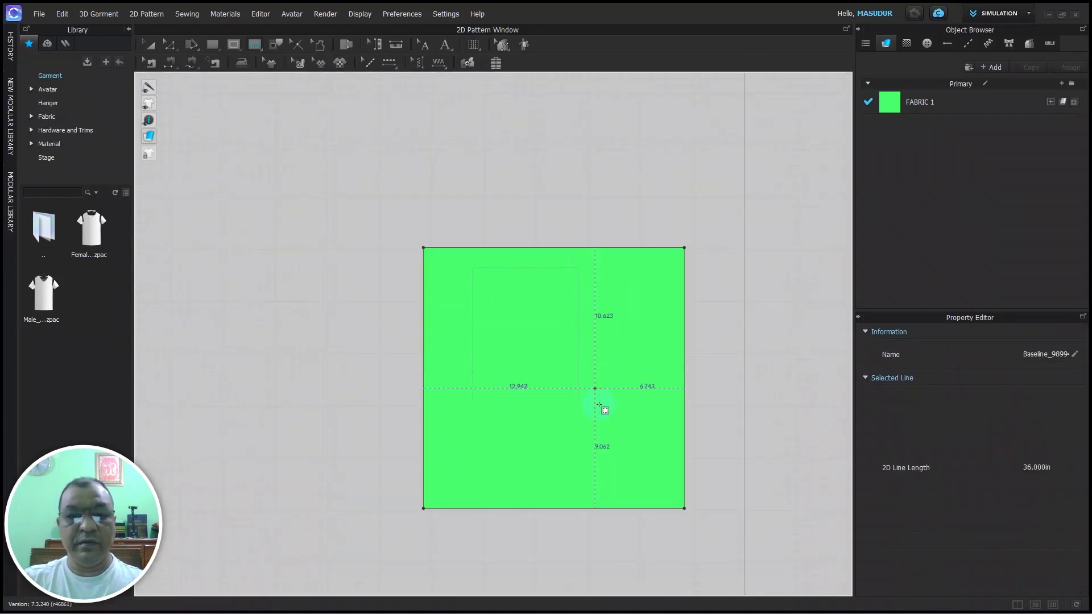
Examine the 8 by 10 in base rectangle inside the pattern piece and undo it
scroll(599, 387, "up", 4)
scroll(481, 322, "down", 2)
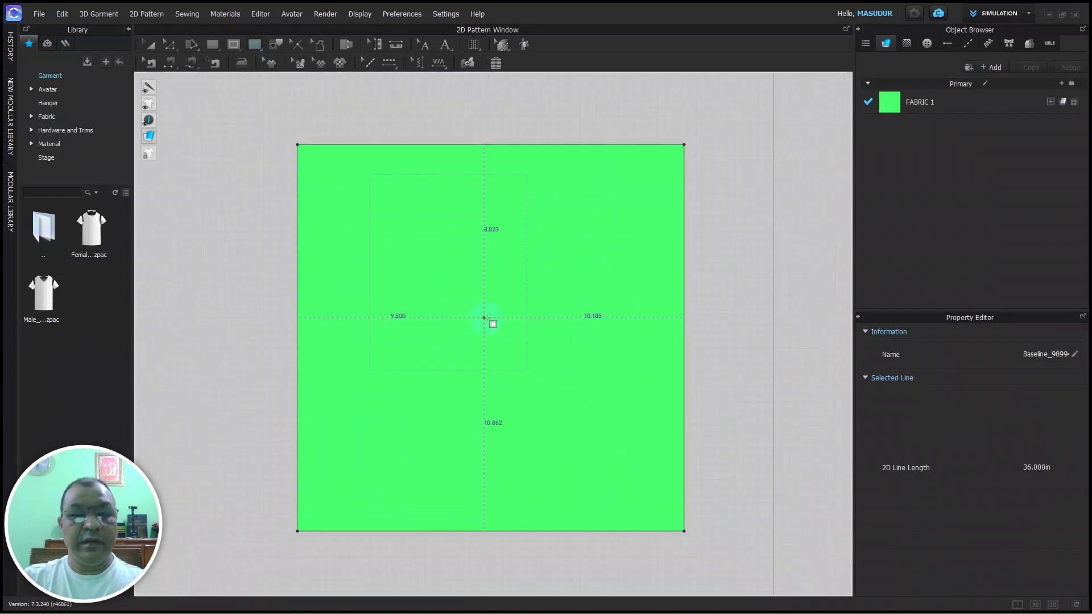
scroll(482, 322, "down", 1)
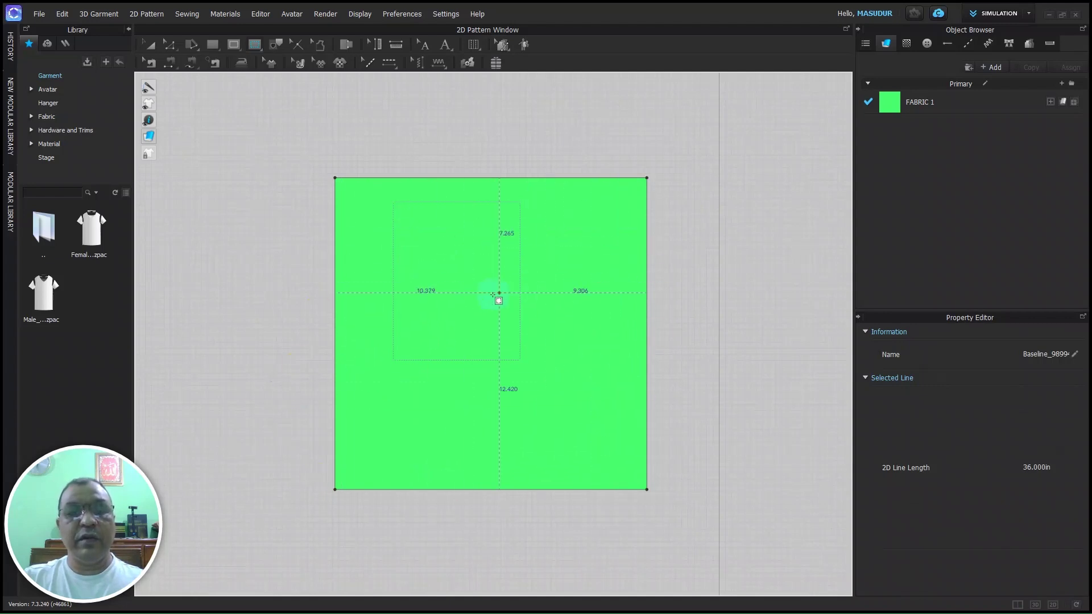
left_click(531, 357)
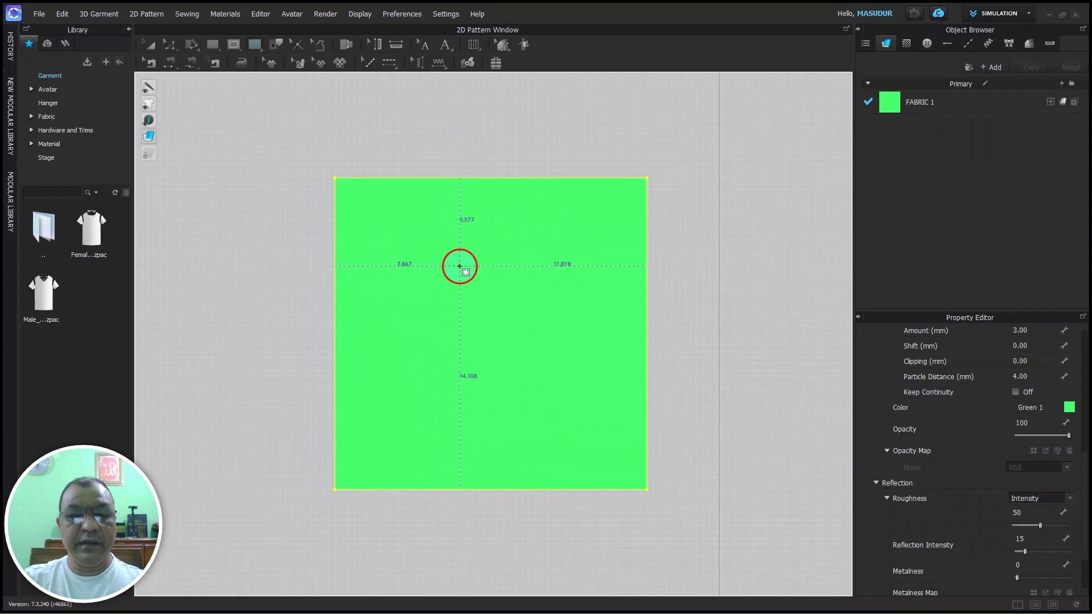
Create a 5 by 5 in Base Rectangle in the piece's upper left part with its position measured from the Center, and undo it
left_click(460, 266)
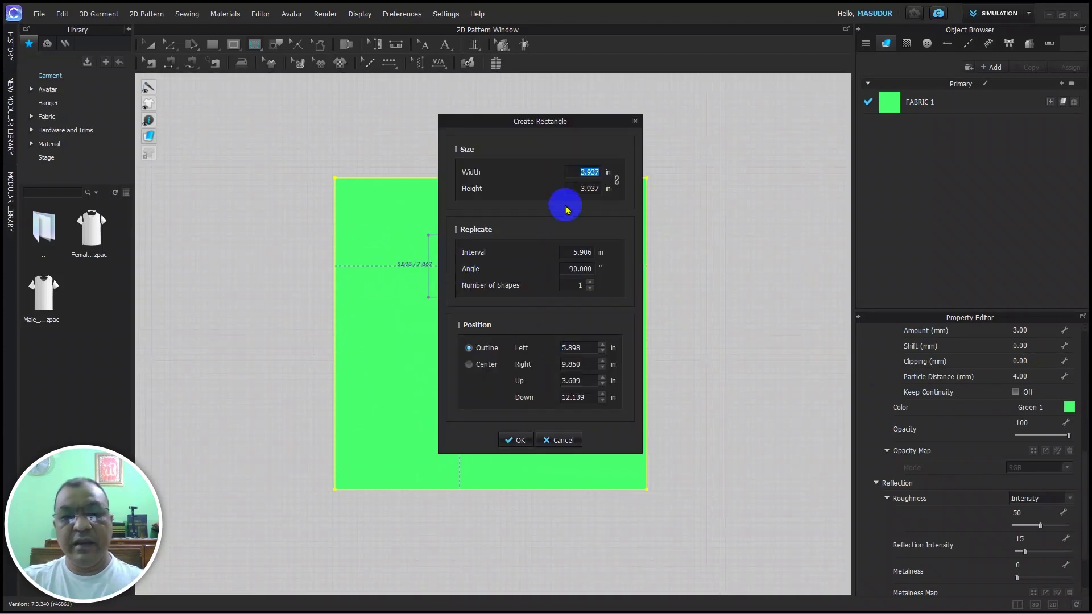
left_click(572, 172)
left_click_drag(572, 171, 638, 200)
type("5")
left_click(575, 189)
type("5")
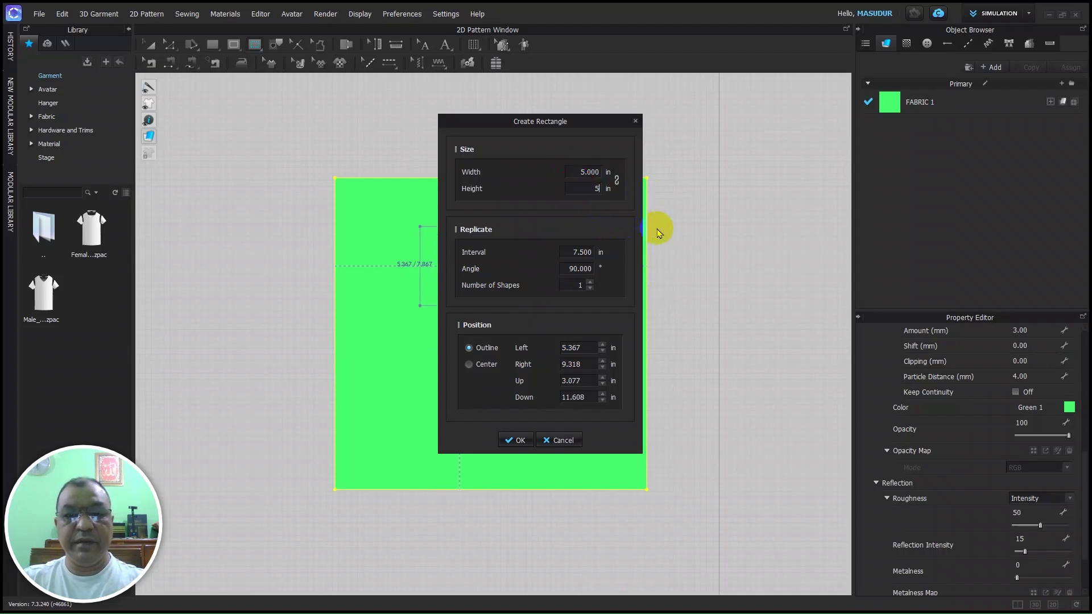
left_click_drag(587, 123, 817, 142)
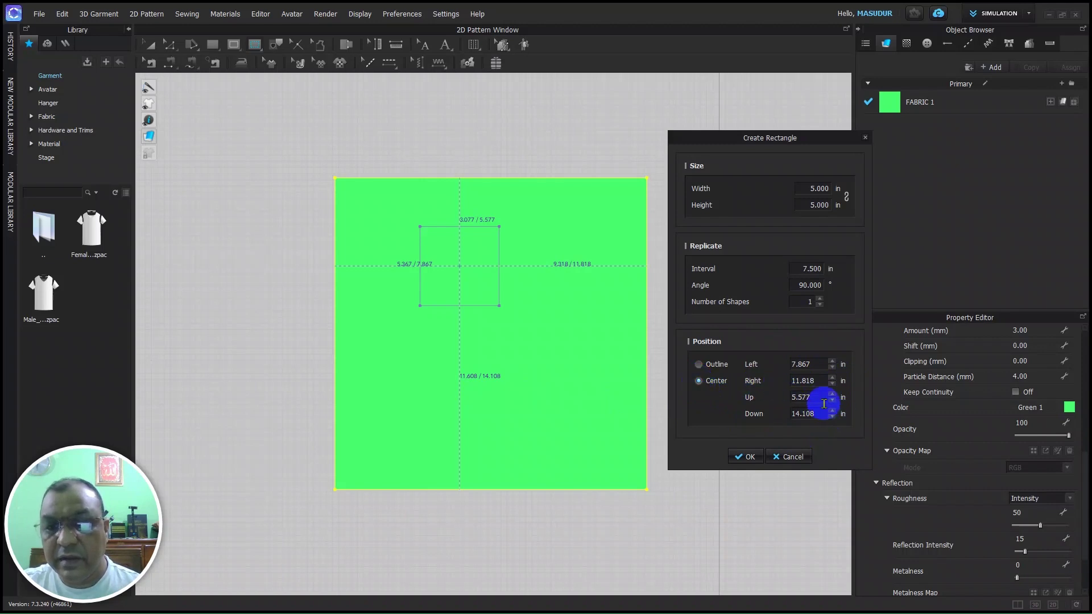
left_click(745, 457)
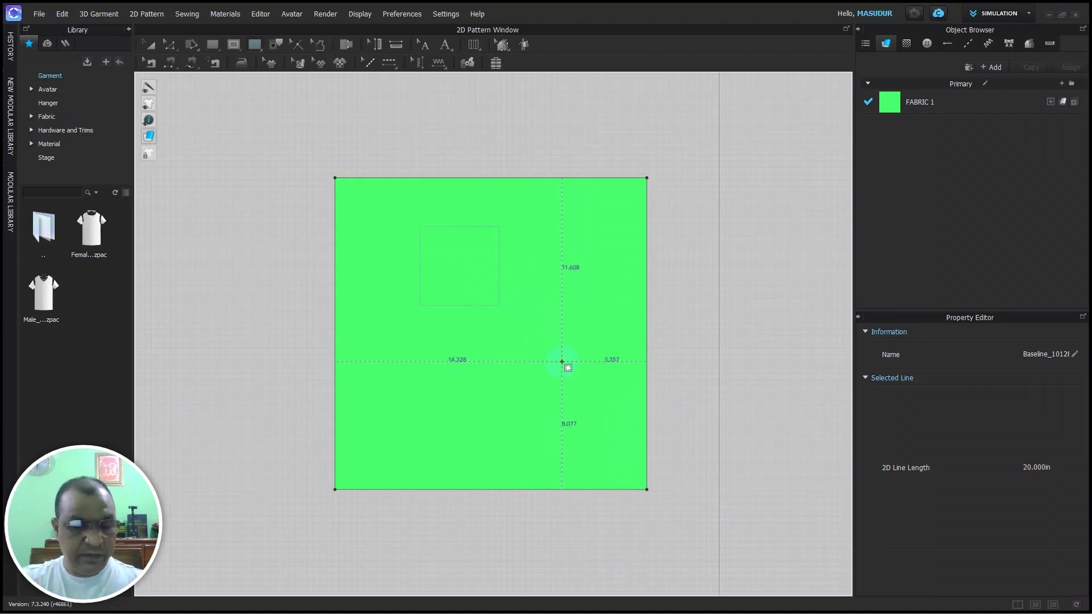
key("ctrl+z")
Start a Base Rectangle slightly above the middle of the piece and set its width and height to 5 in
left_click(471, 302)
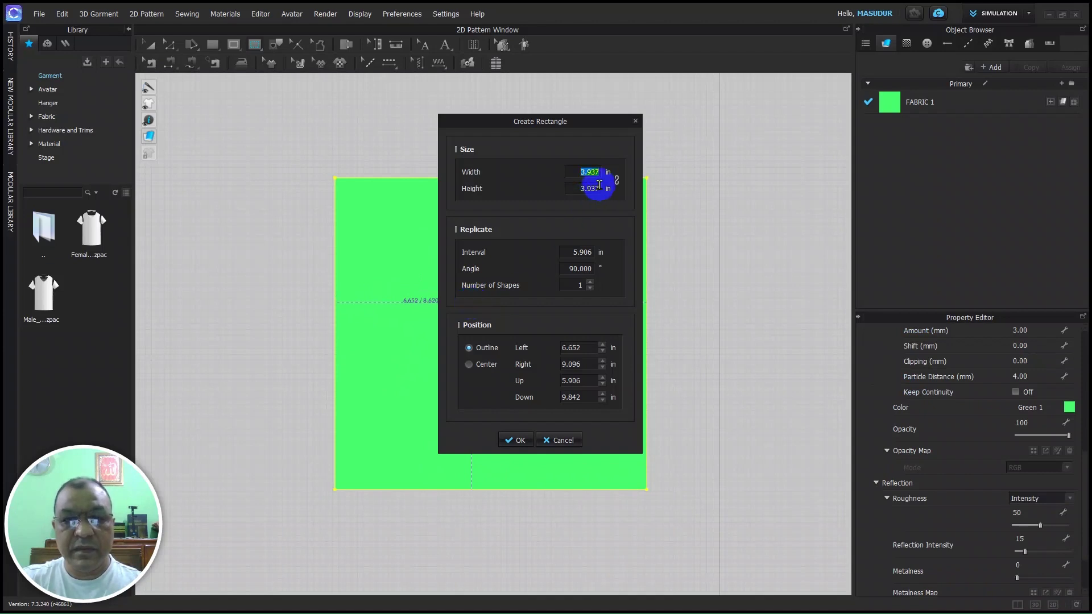
left_click_drag(597, 121, 780, 125)
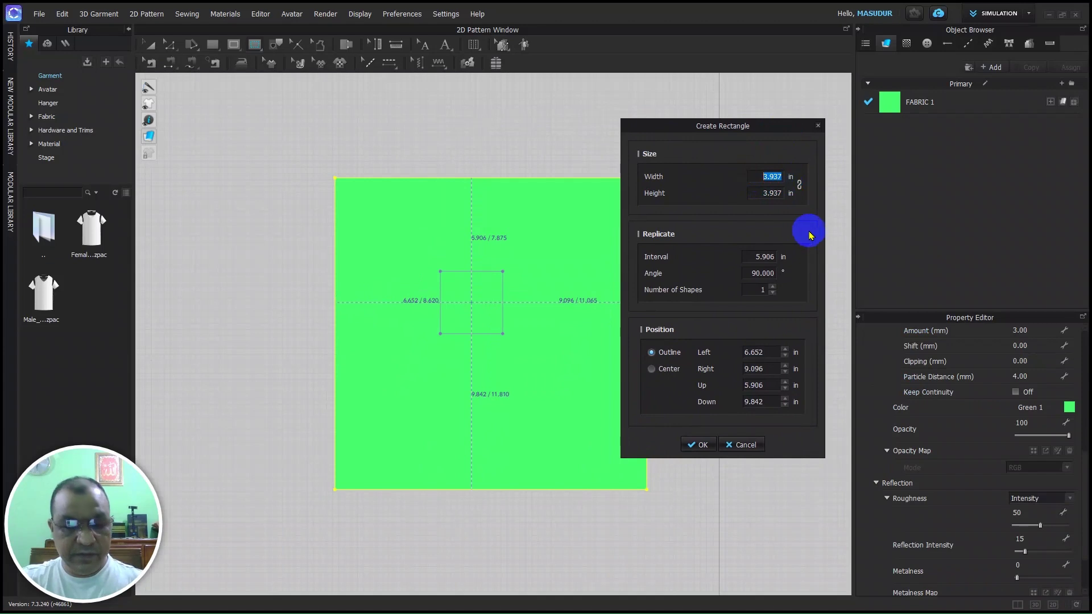
type("5")
left_click(765, 193)
type("5")
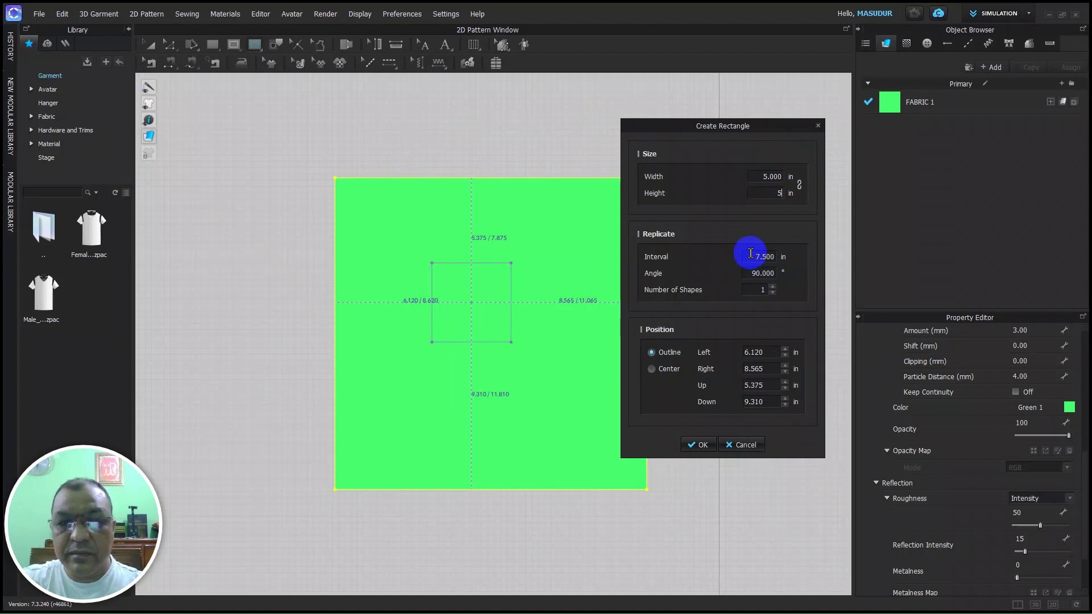
Replicate the rectangle preview as 2 shapes with an interval of 3 in
left_click_drag(751, 253, 794, 264)
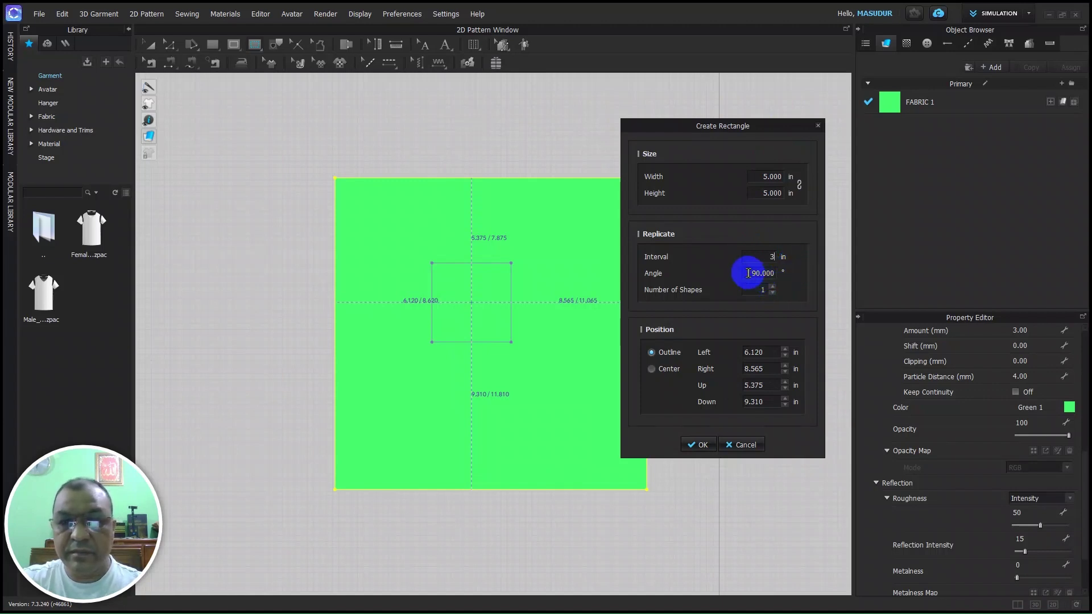
left_click(773, 293)
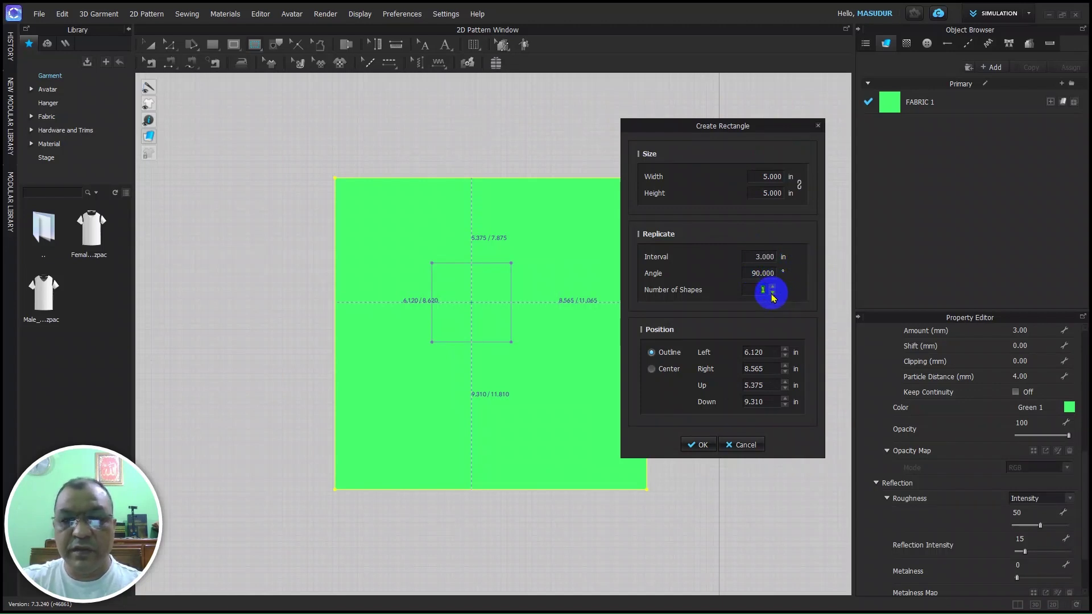
left_click(773, 287)
left_click(774, 288)
left_click(772, 293)
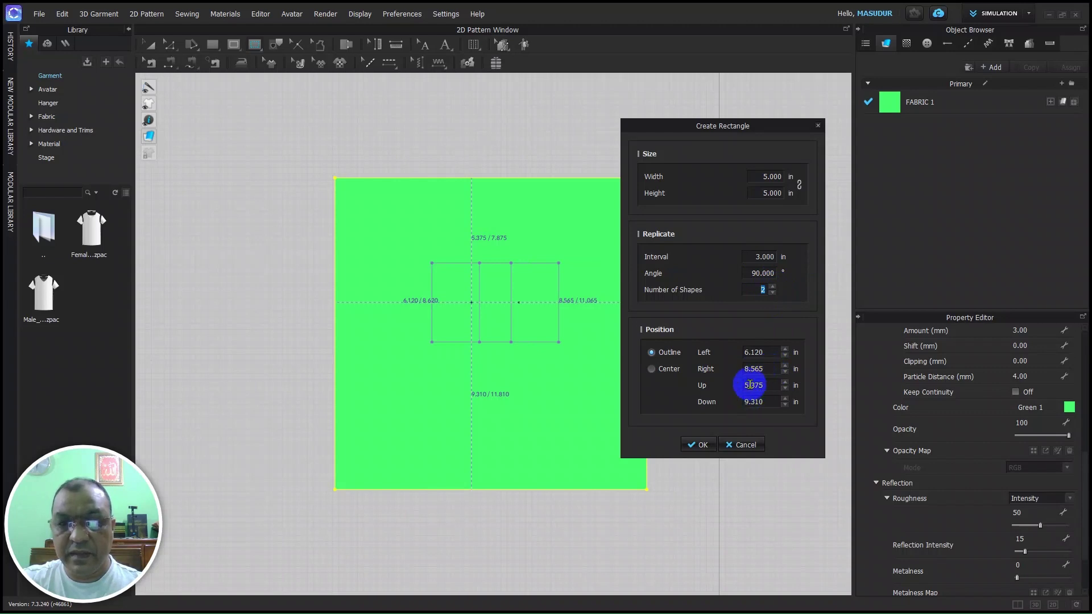
Try an outline Left distance of 7.120 in, switch the position reference to Center, and cancel the rectangle
left_click(785, 351)
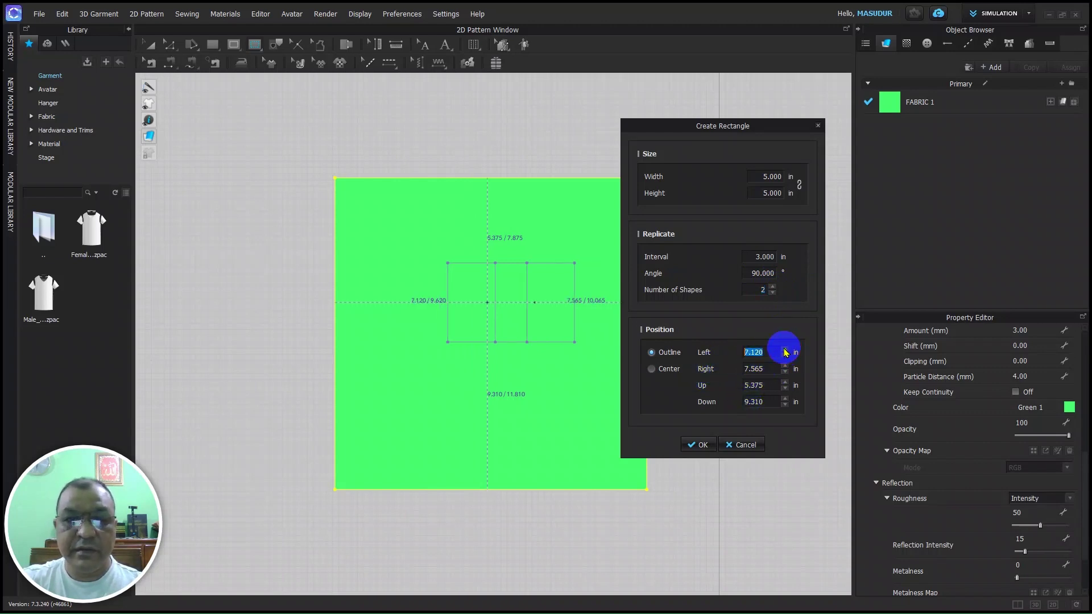
left_click(785, 351)
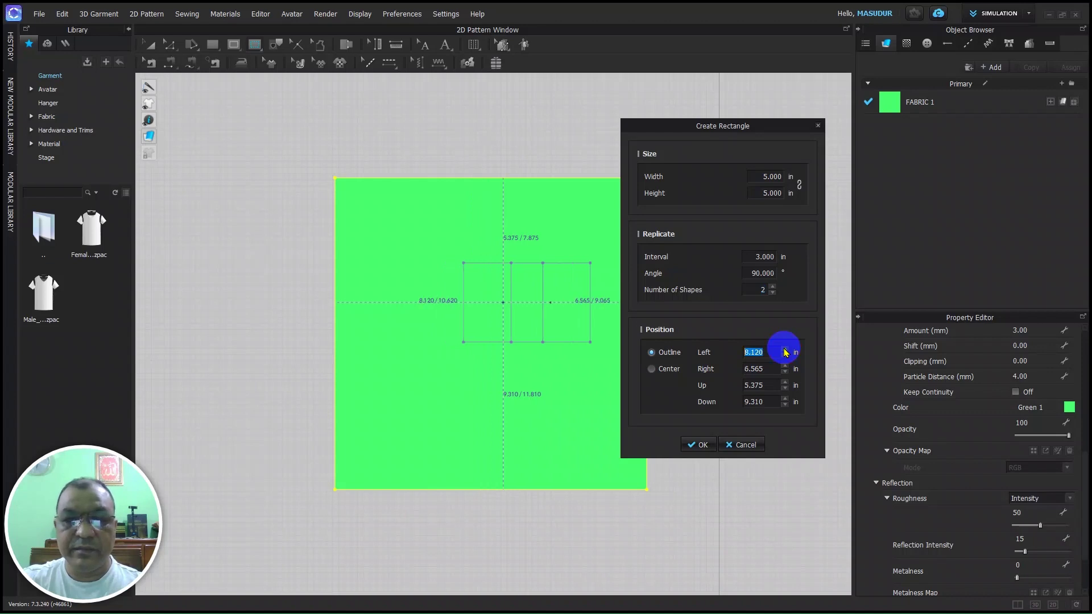
left_click(786, 357)
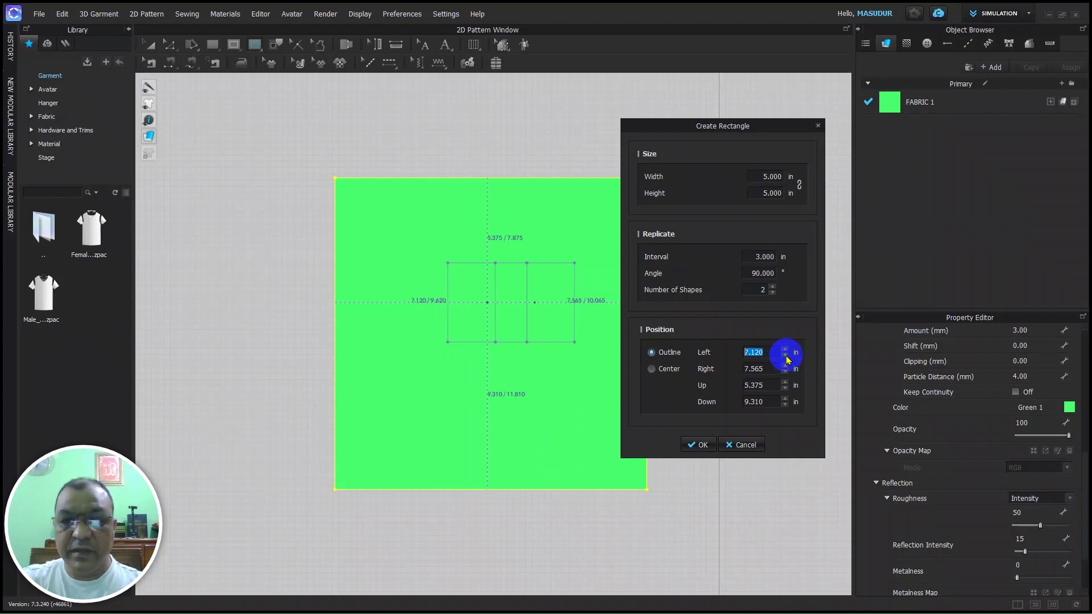
left_click(652, 369)
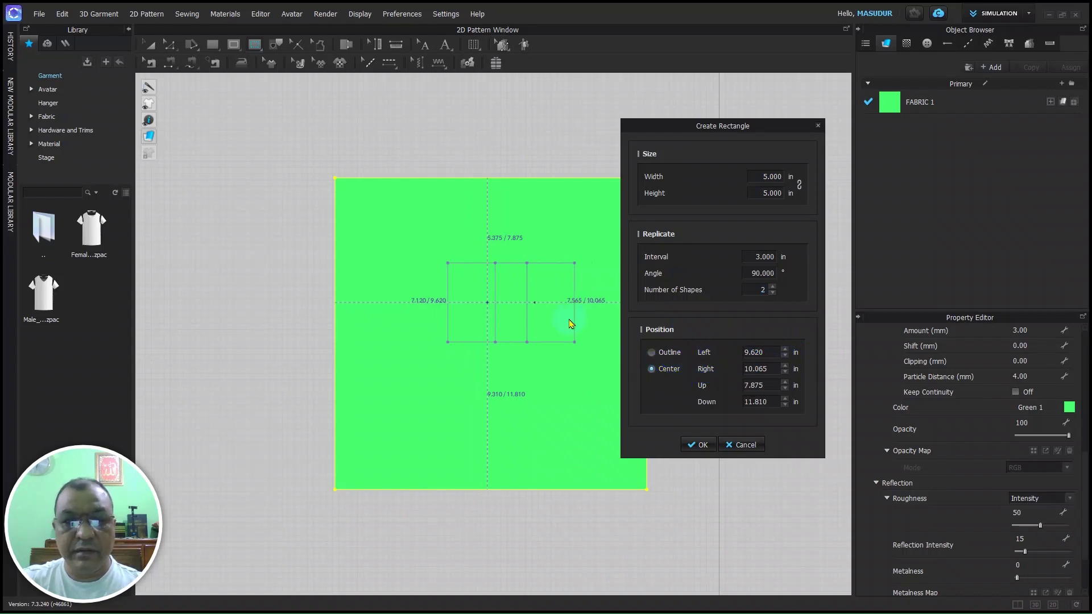
left_click(627, 332)
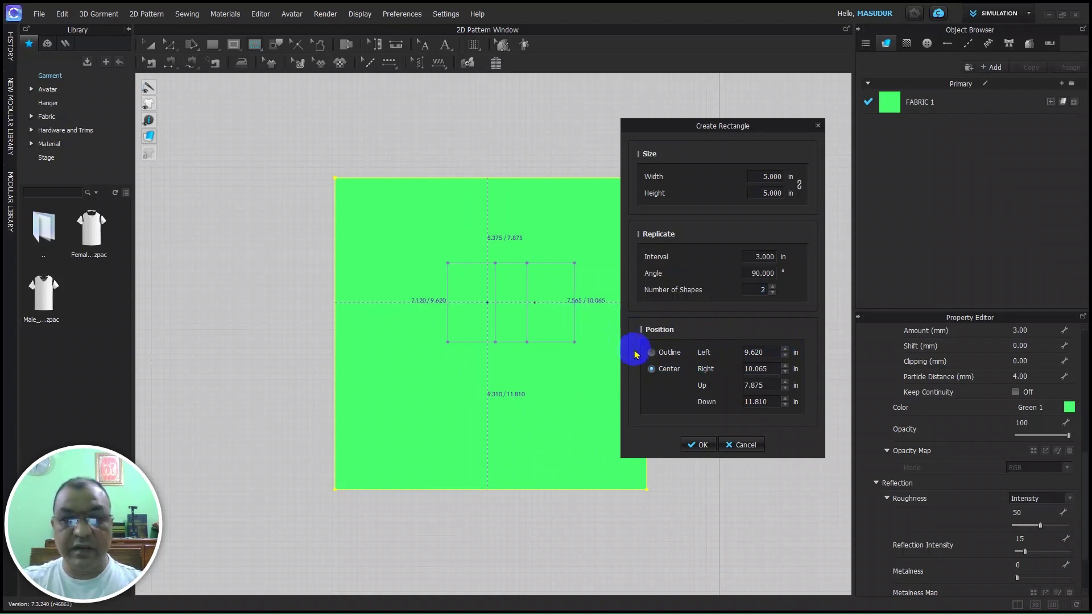
left_click(745, 446)
left_click(479, 310)
left_click_drag(592, 121, 859, 152)
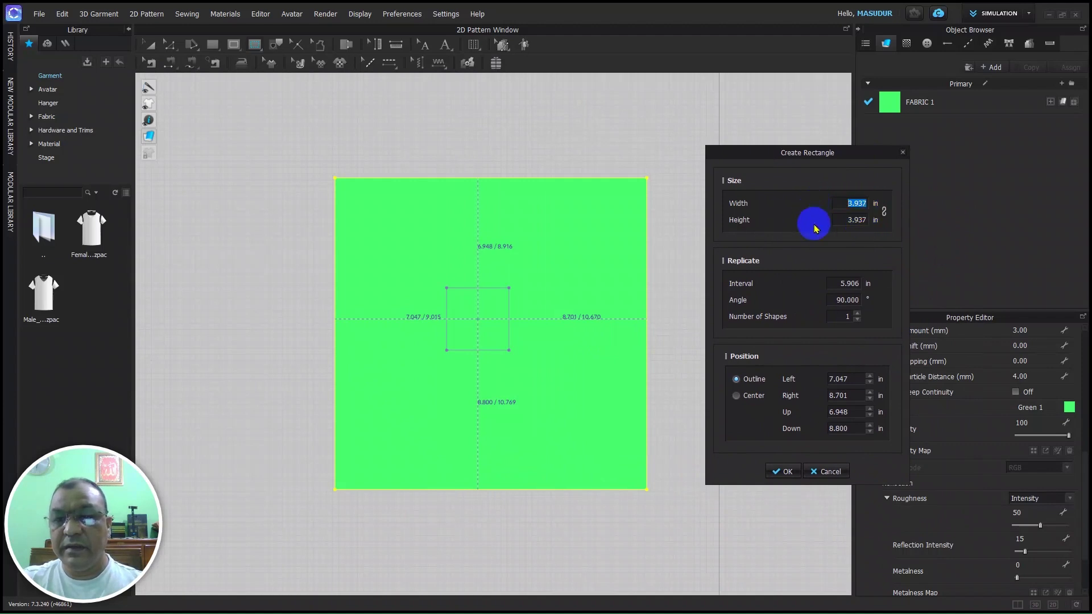
type("5")
left_click(868, 222)
type("5")
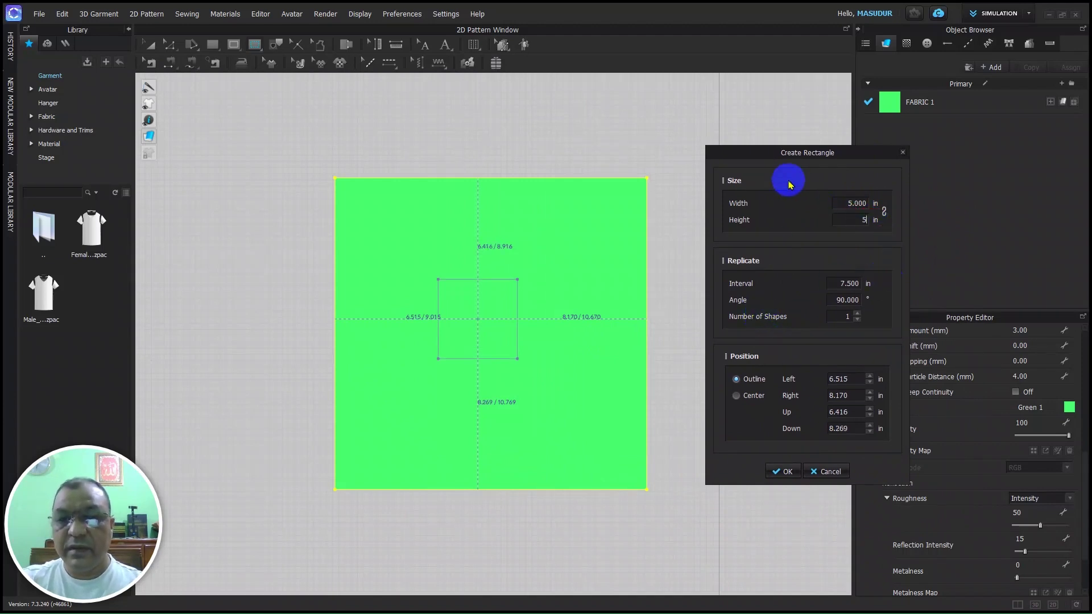
left_click_drag(751, 151, 719, 159)
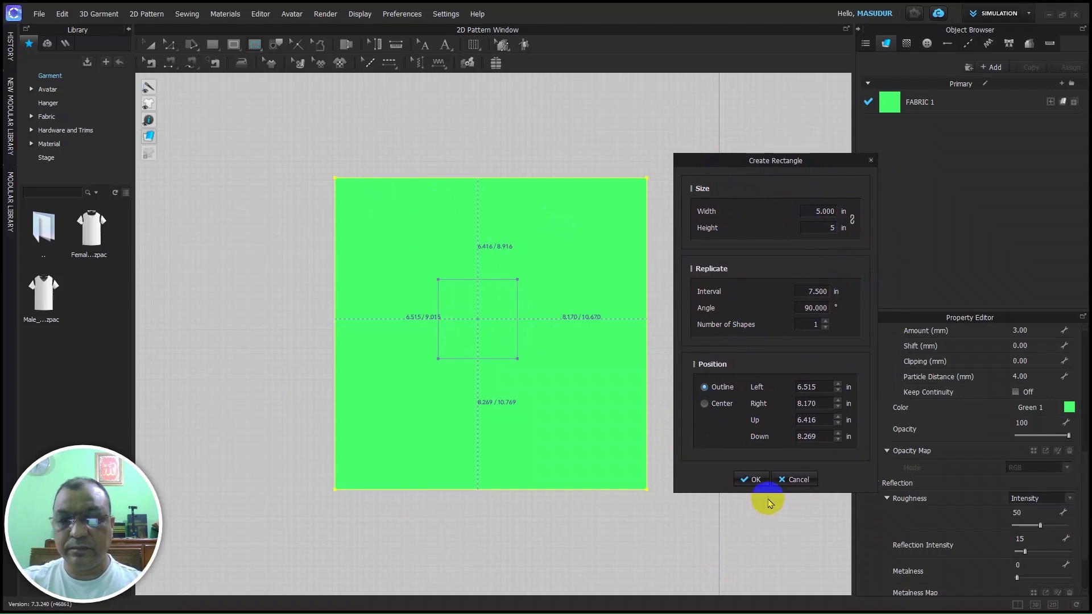
left_click(798, 487)
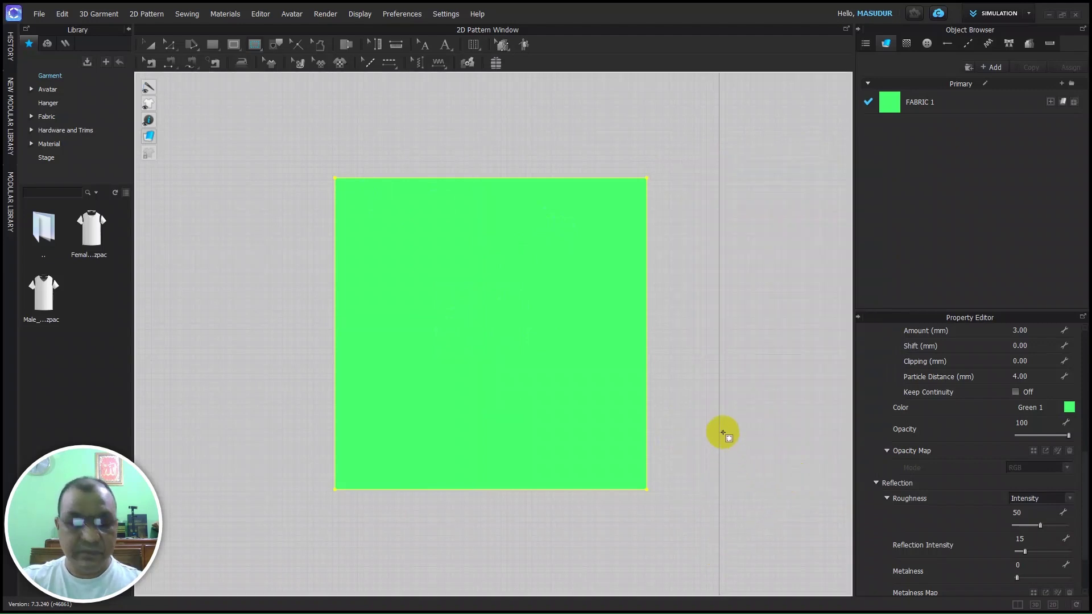
Start a Base Rectangle slightly above and to the left of the piece's middle and set its width and height to 5 in
right_click_drag(592, 378, 495, 348)
scroll(385, 276, "up", 3)
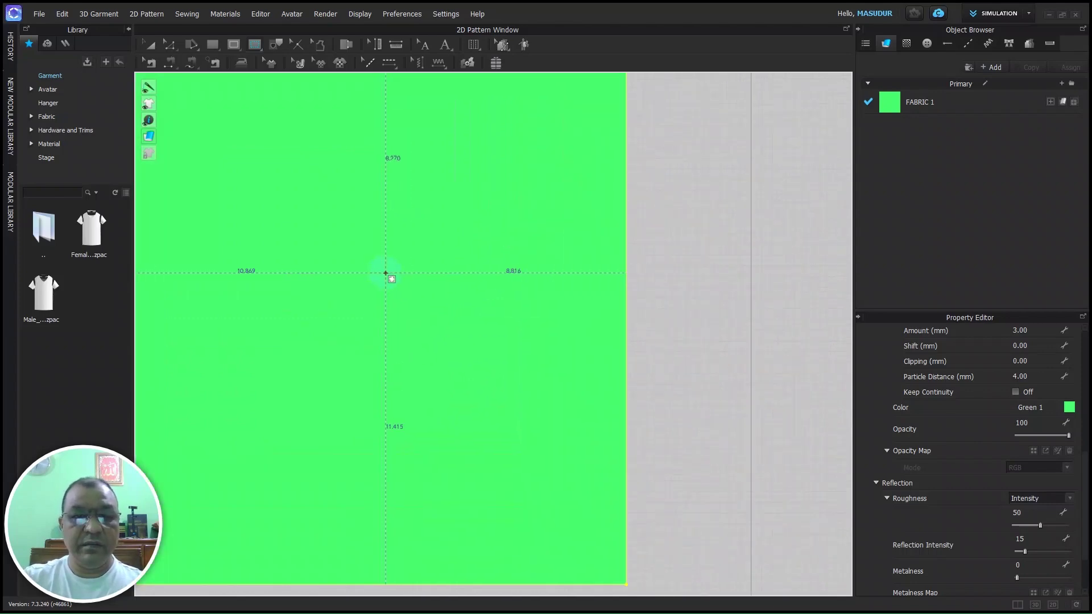
scroll(386, 276, "down", 2)
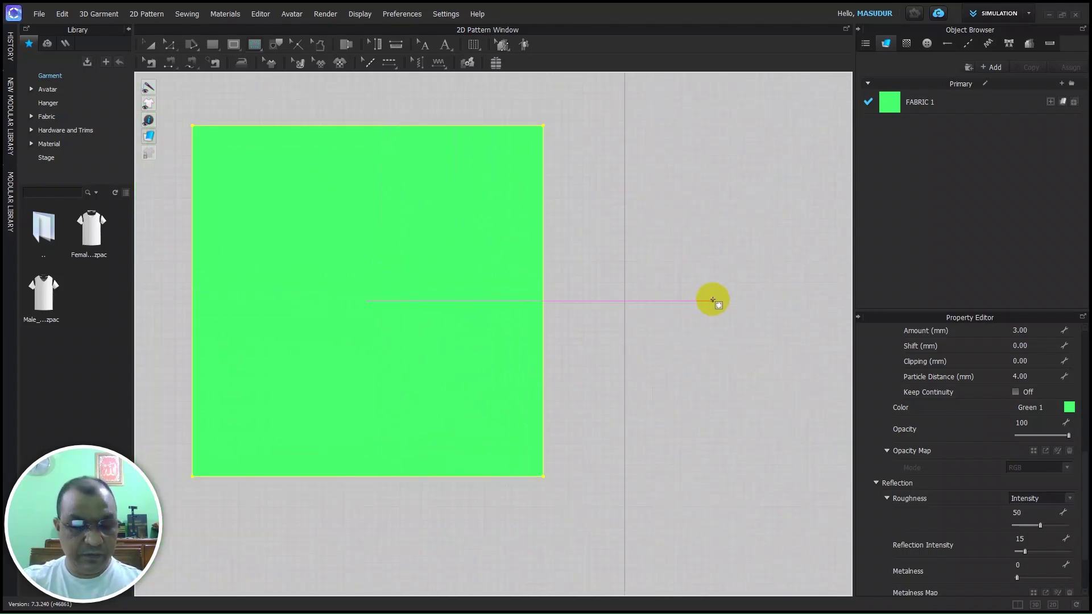
left_click(335, 281)
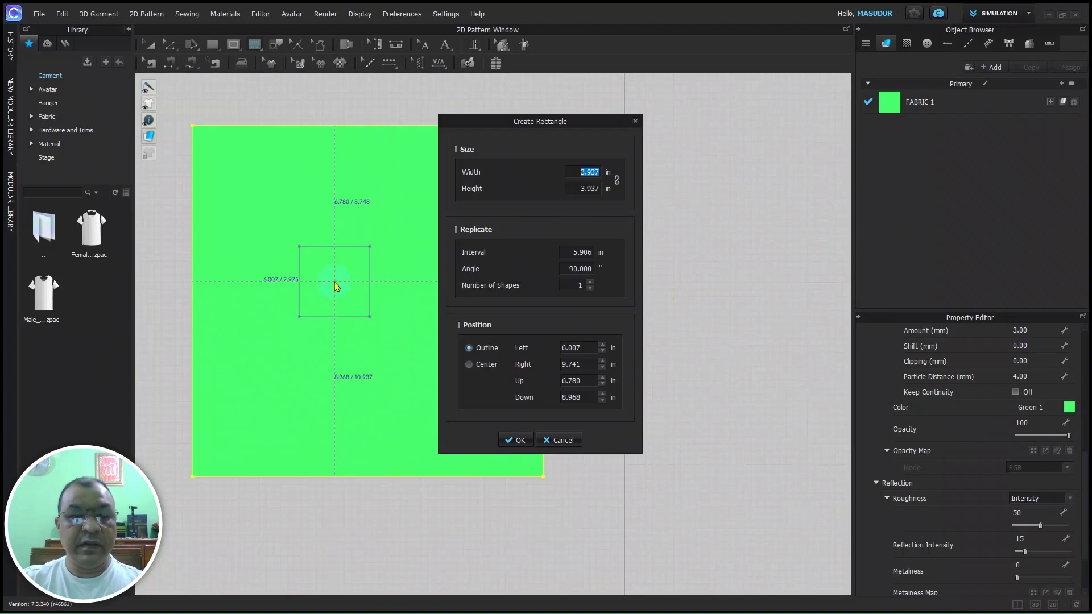
left_click_drag(583, 122, 716, 132)
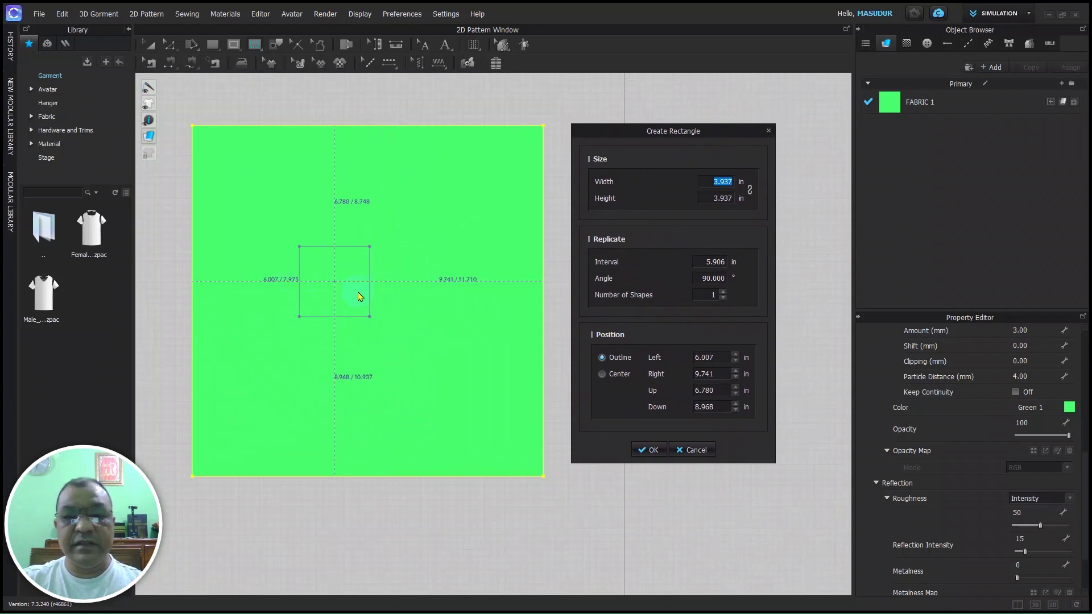
double_click(722, 181)
type("5")
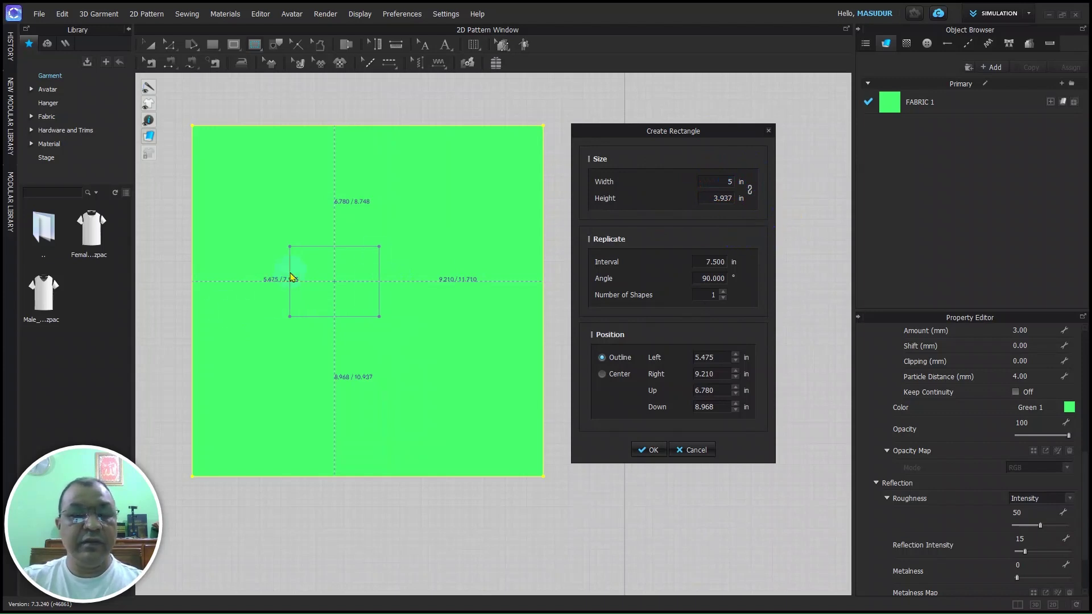
double_click(718, 198)
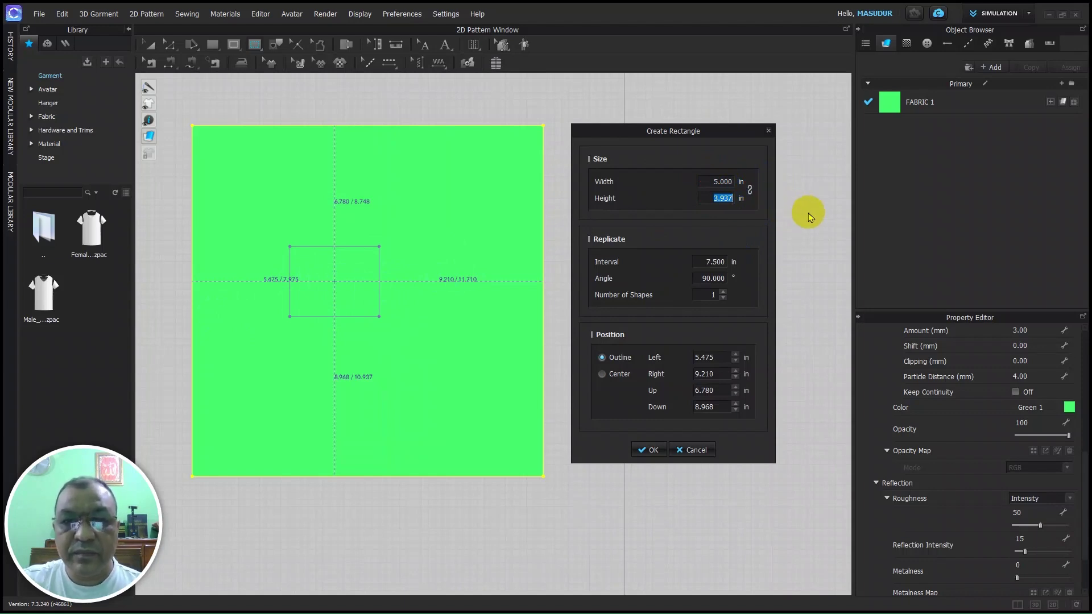
type("5")
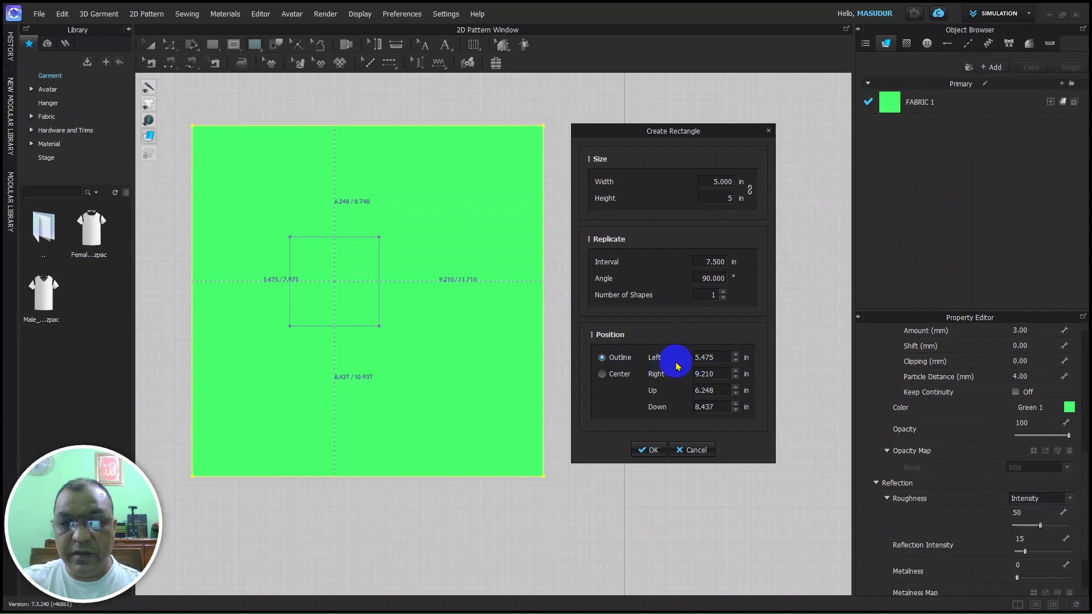
Try the Center position reference, return to Outline, and step the Left distance up and down in 1 in increments, ending at 7.475 in
left_click(601, 375)
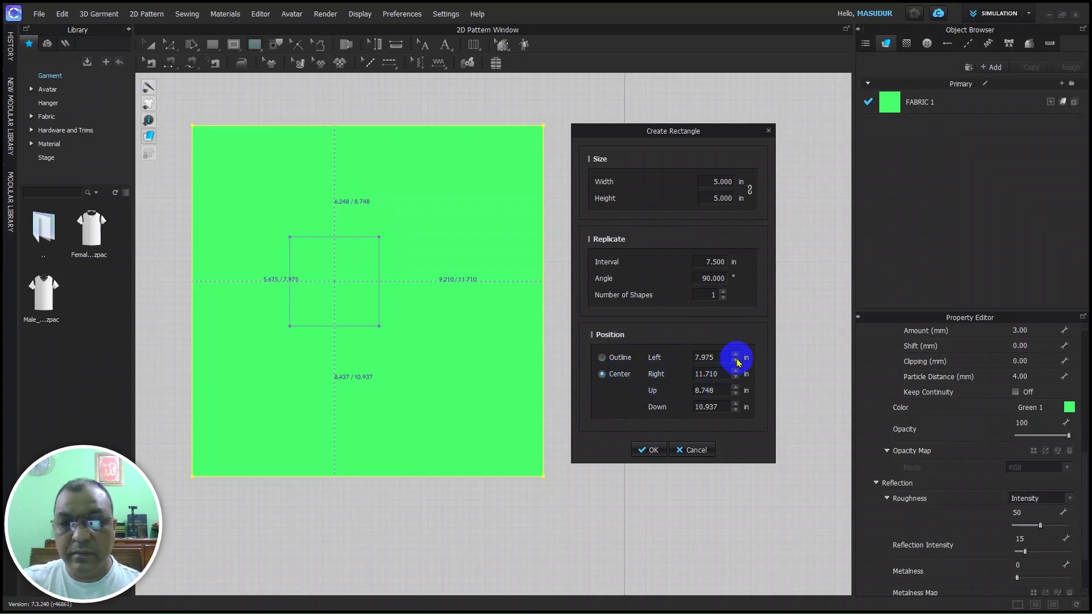
left_click(603, 357)
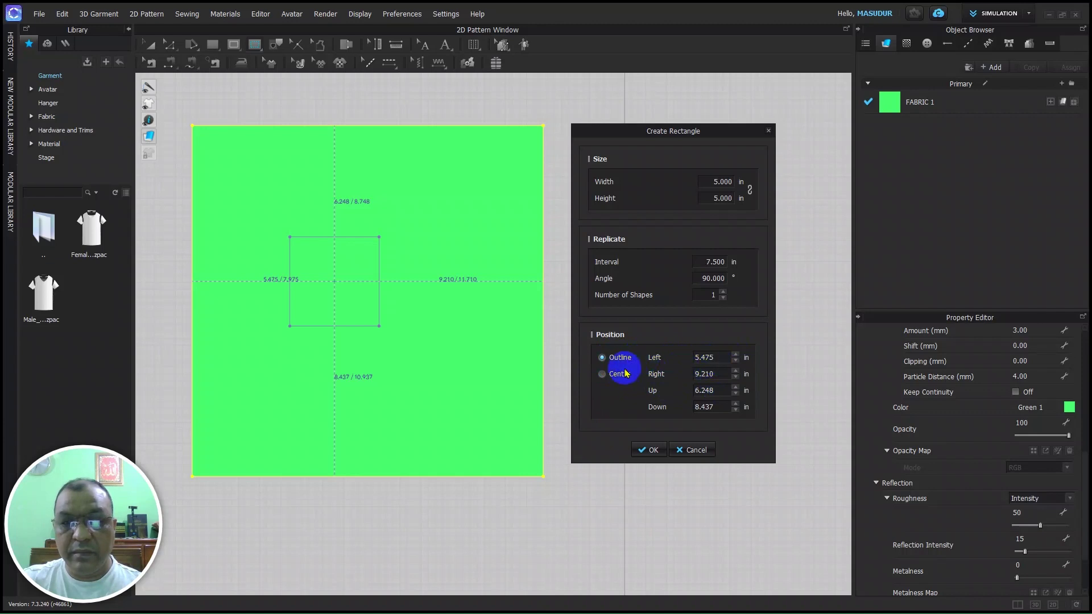
left_click(736, 355)
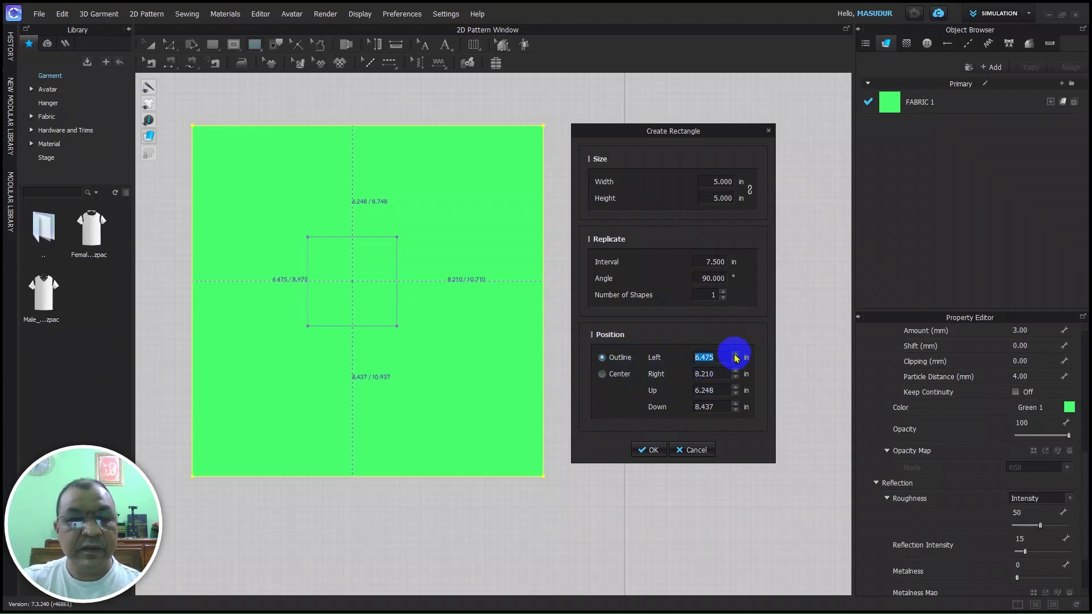
left_click(736, 355)
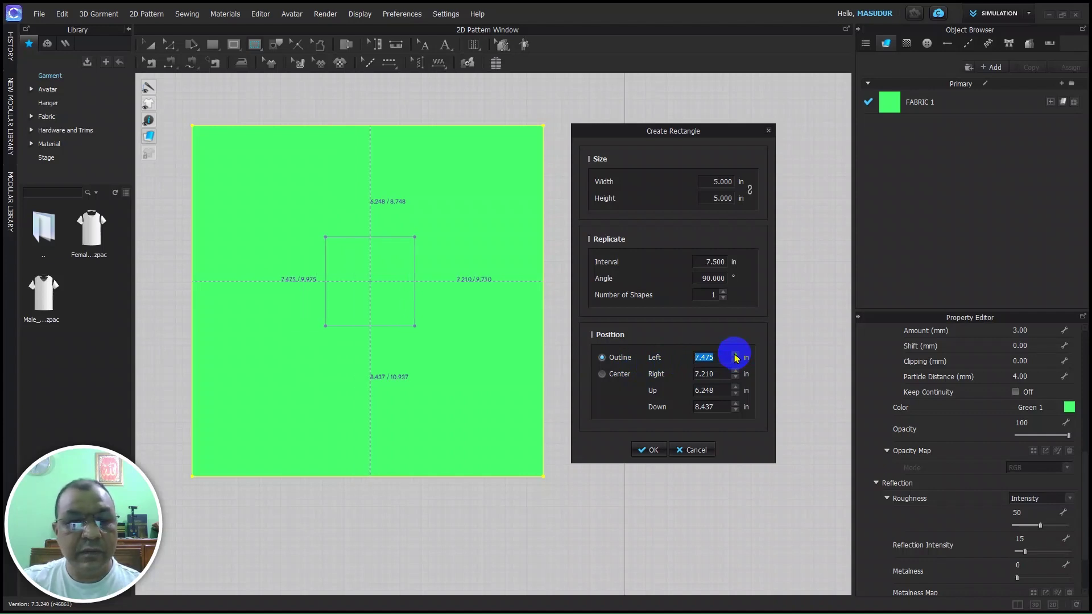
left_click(736, 355)
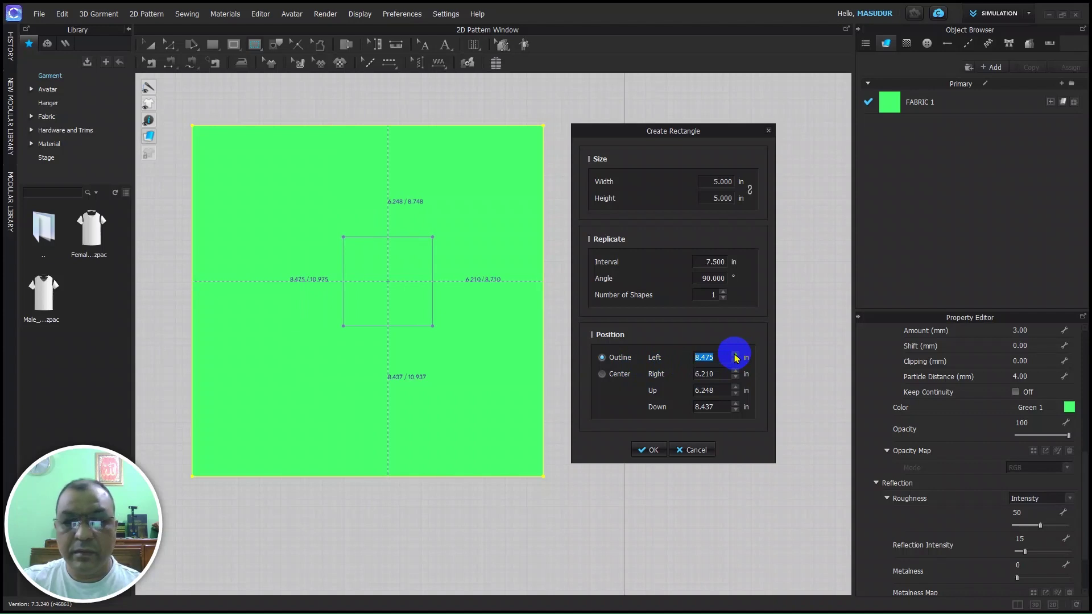
left_click(735, 361)
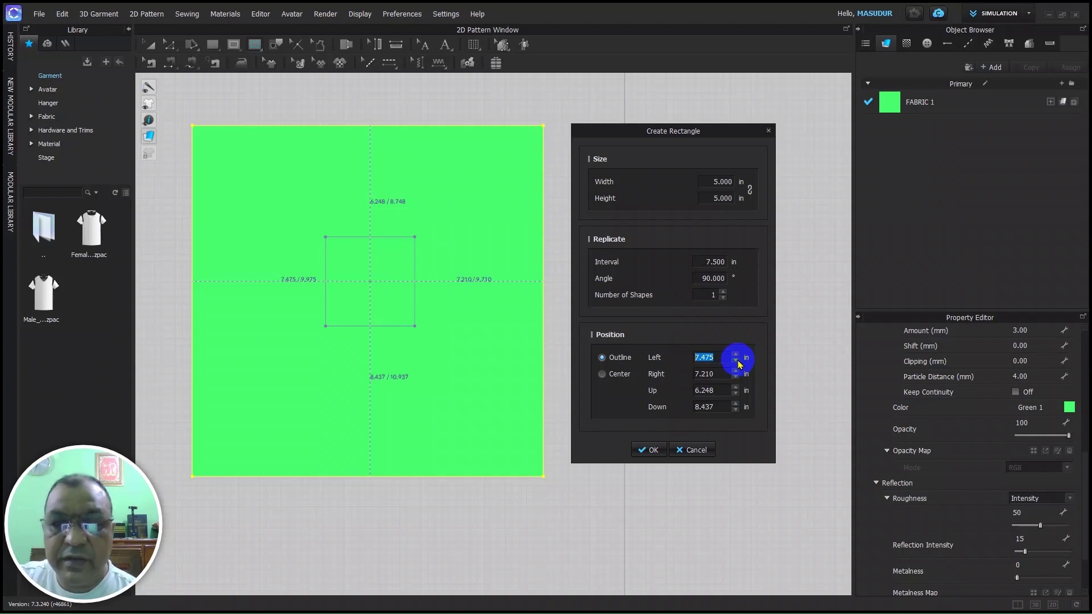
left_click(735, 355)
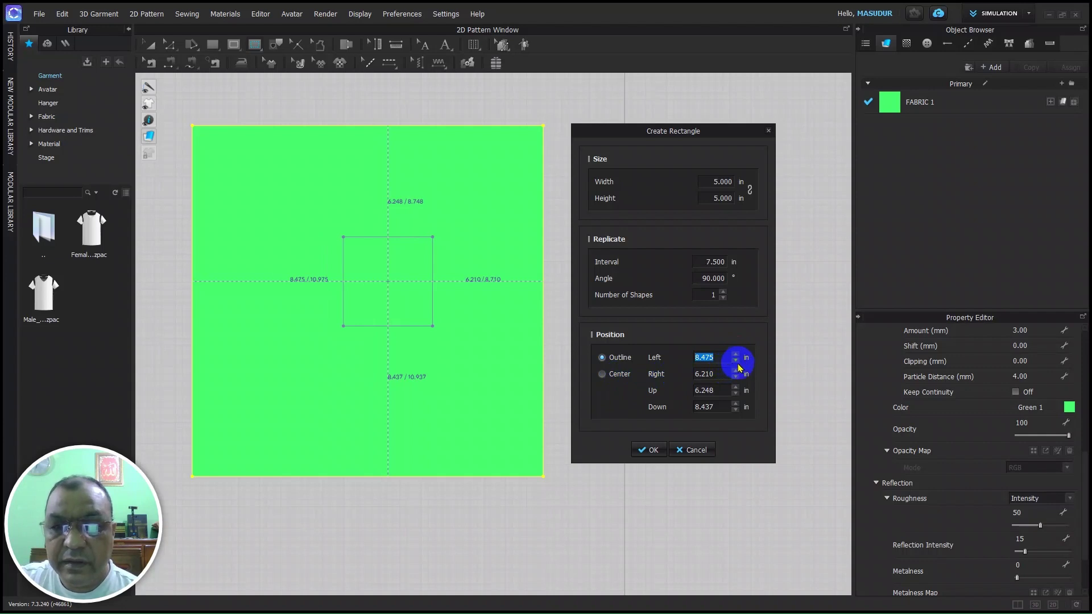
left_click(736, 361)
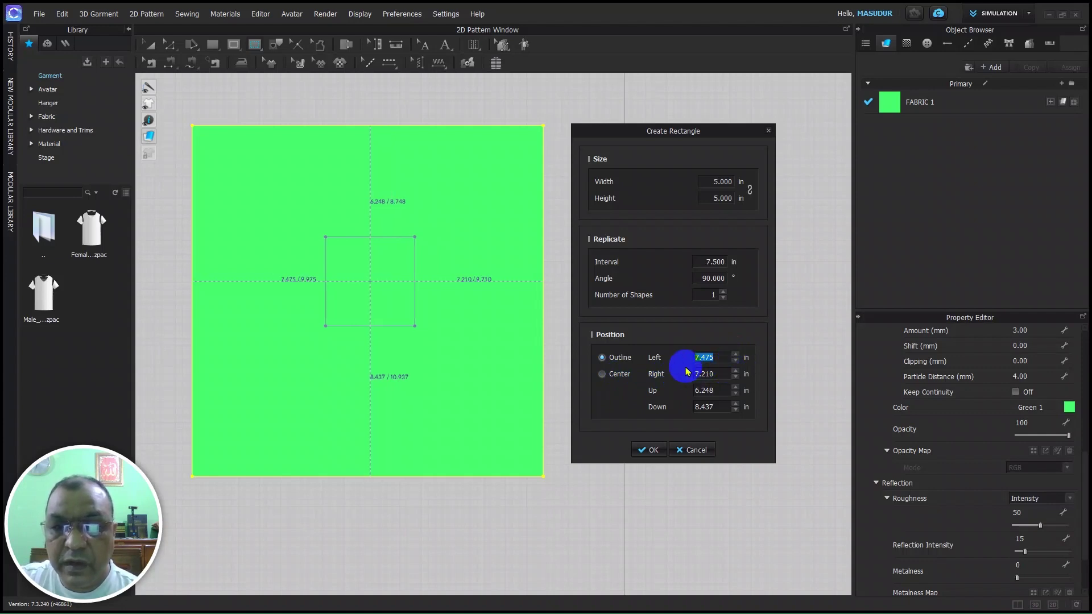
Try placing the rectangle against the piece's left edge with Left distance 0, and against its right edge with Right distance 0
left_click_drag(696, 357, 724, 356)
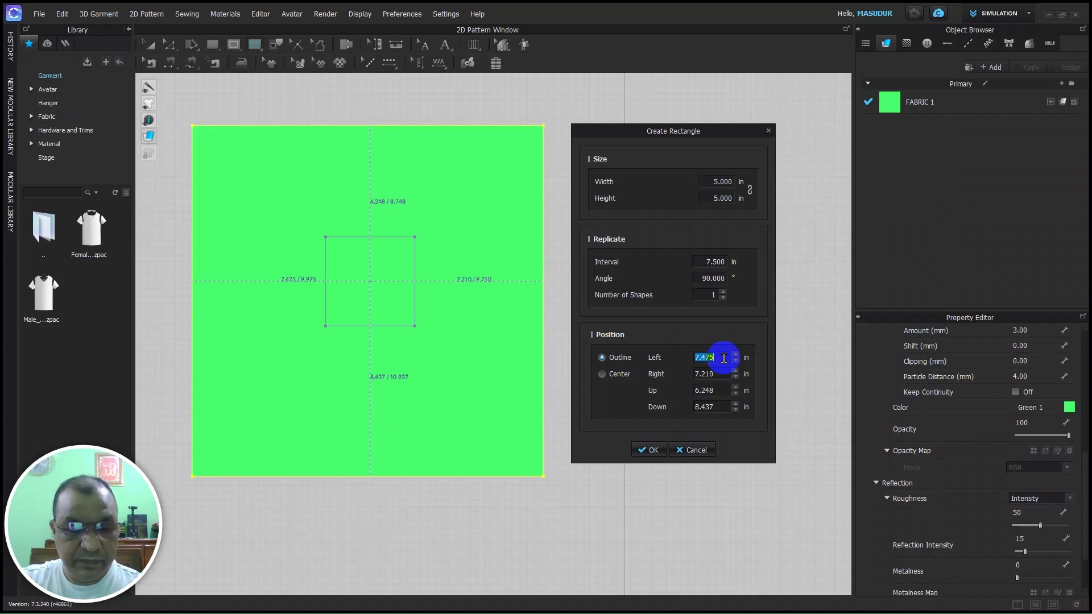
type("00")
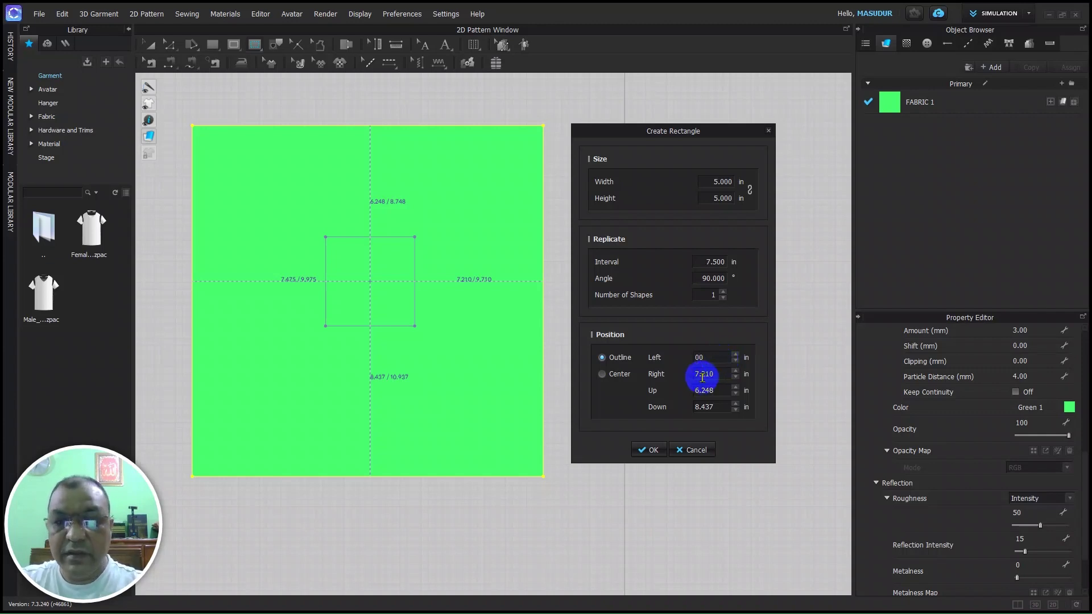
left_click(697, 376)
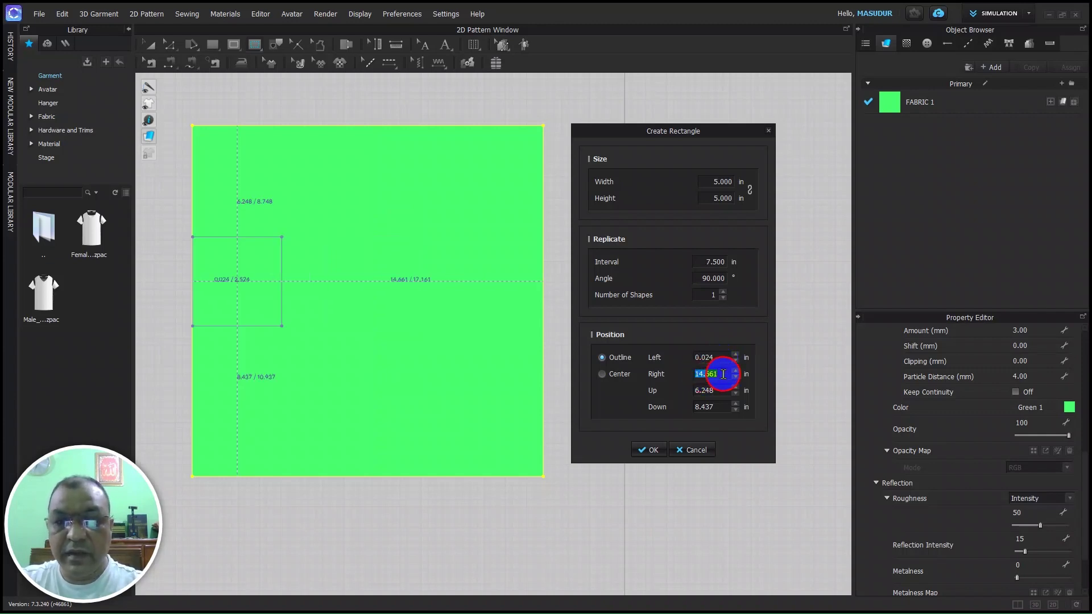
type("00")
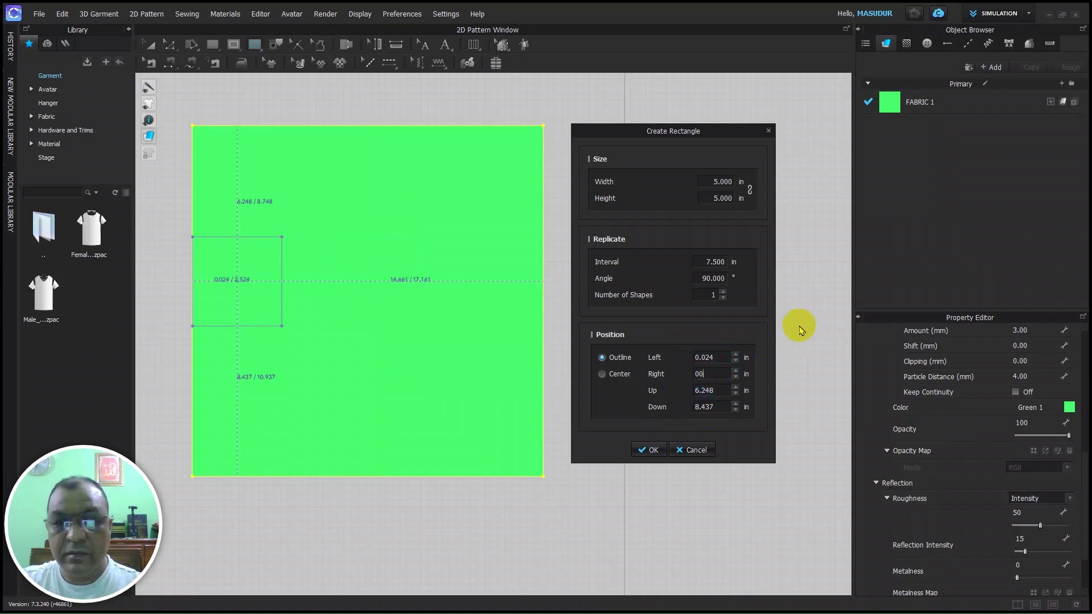
left_click(618, 358)
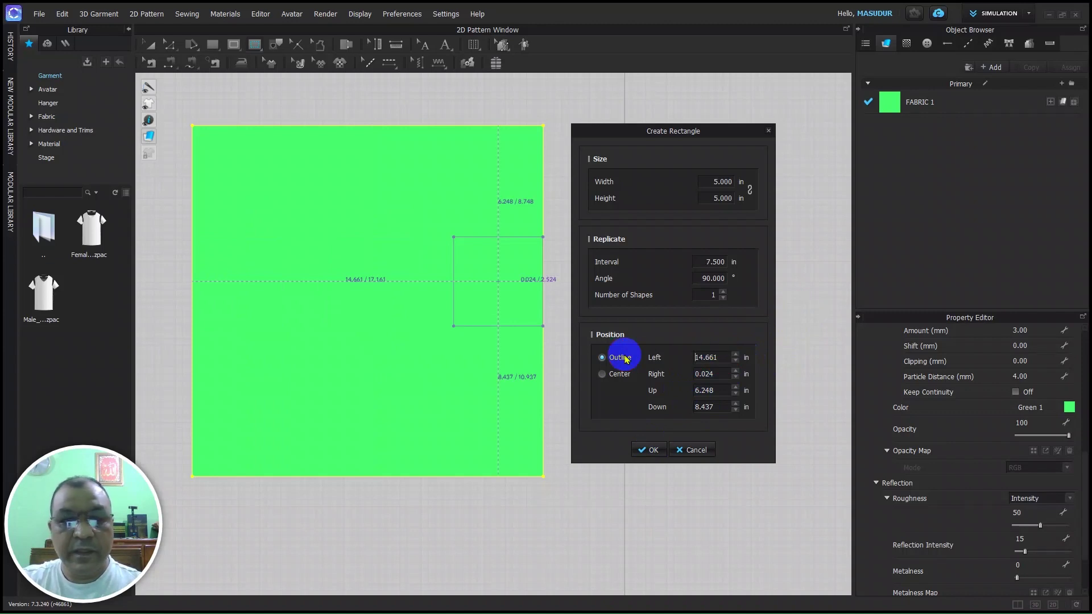
Reduce the outline Left distance in 1 in increments to 7.661 in, and change it to 7.304 in
left_click(720, 358)
left_click_drag(720, 358, 682, 357)
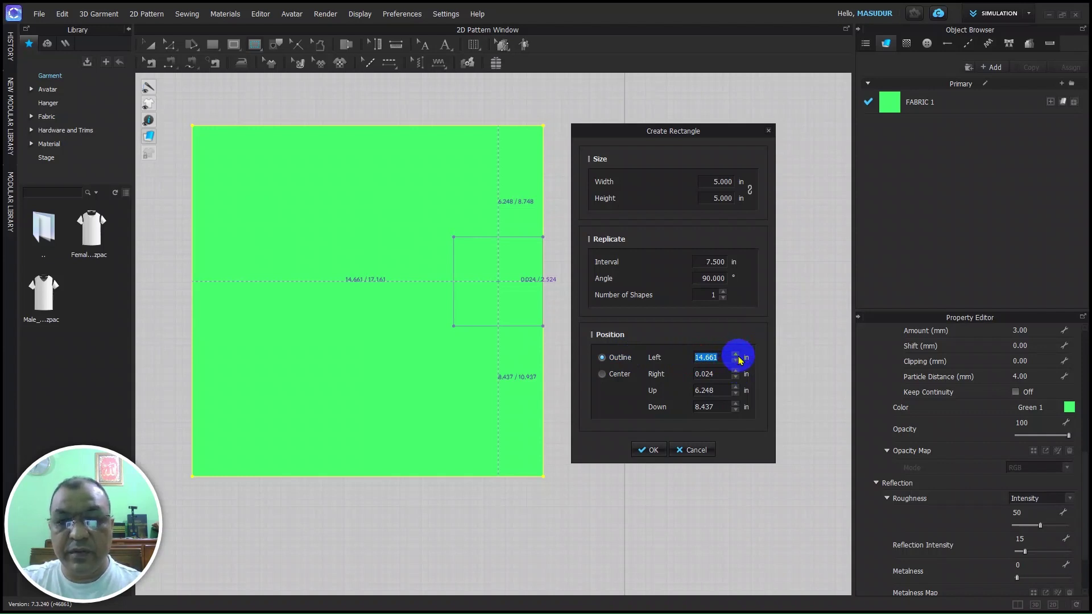
scroll(738, 368, "down", 4)
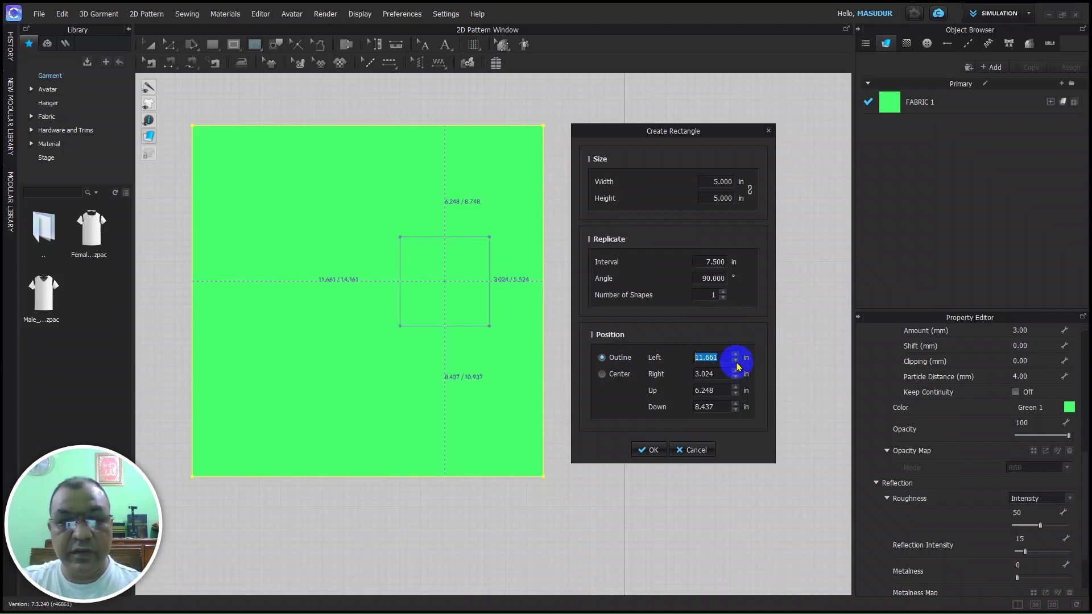
scroll(738, 367, "down", 1)
scroll(737, 366, "down", 1)
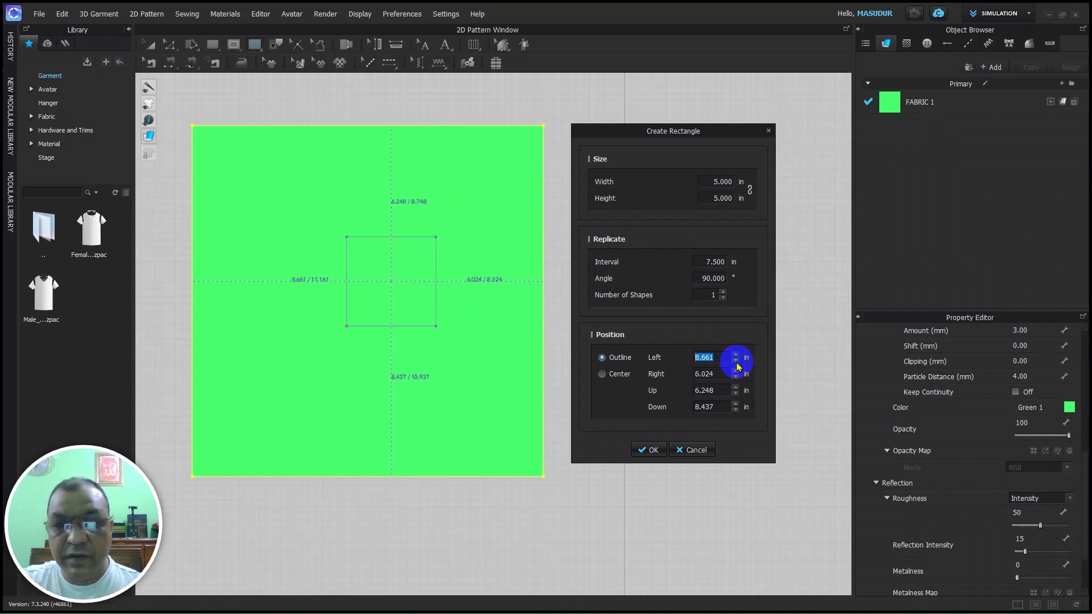
scroll(738, 367, "down", 1)
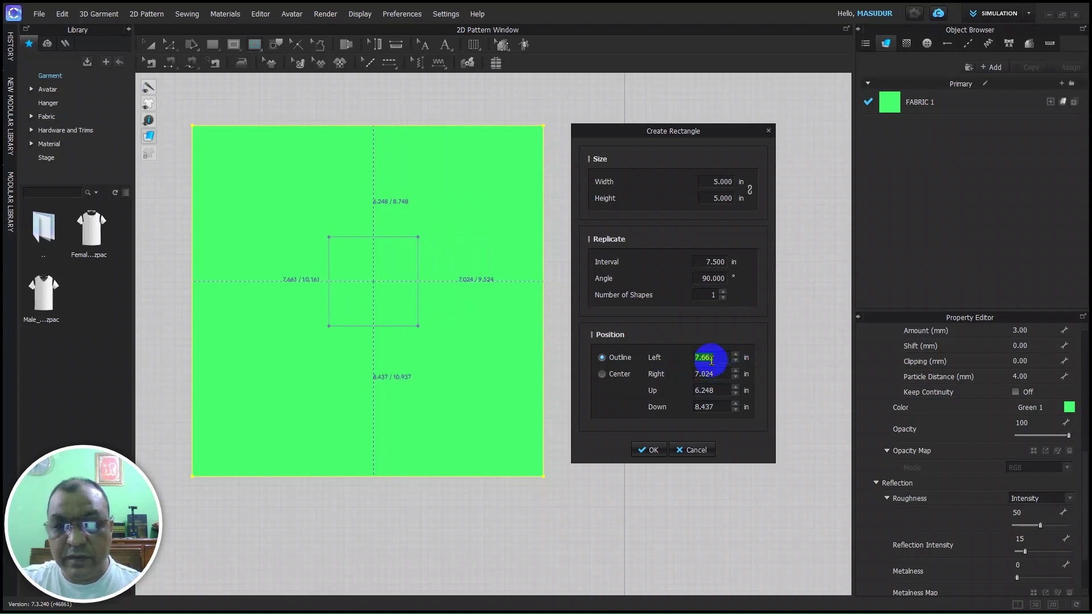
double_click(712, 357)
left_click_drag(712, 356, 704, 357)
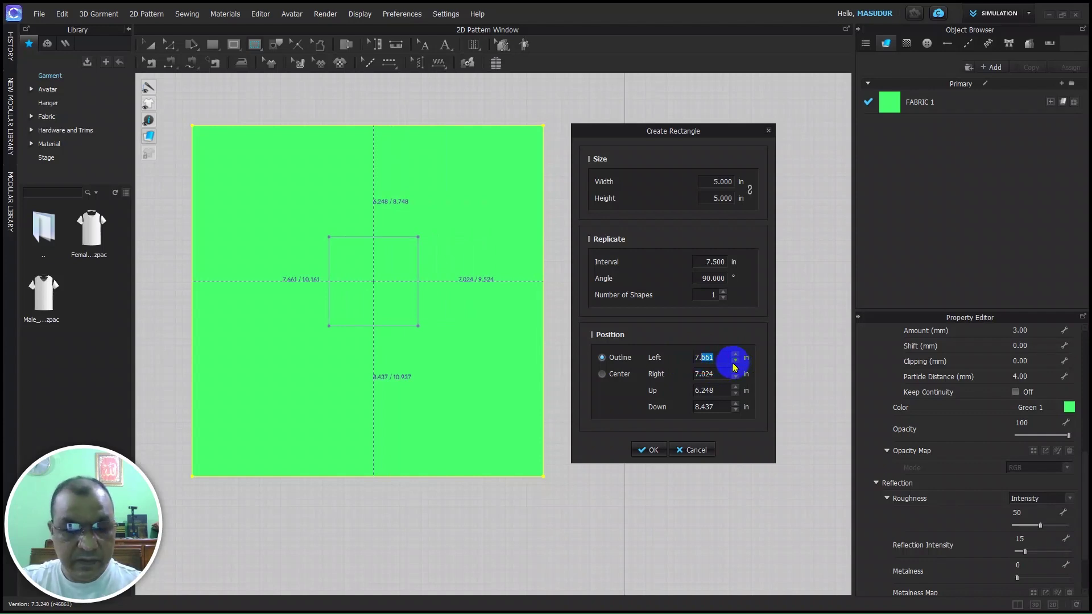
type("304")
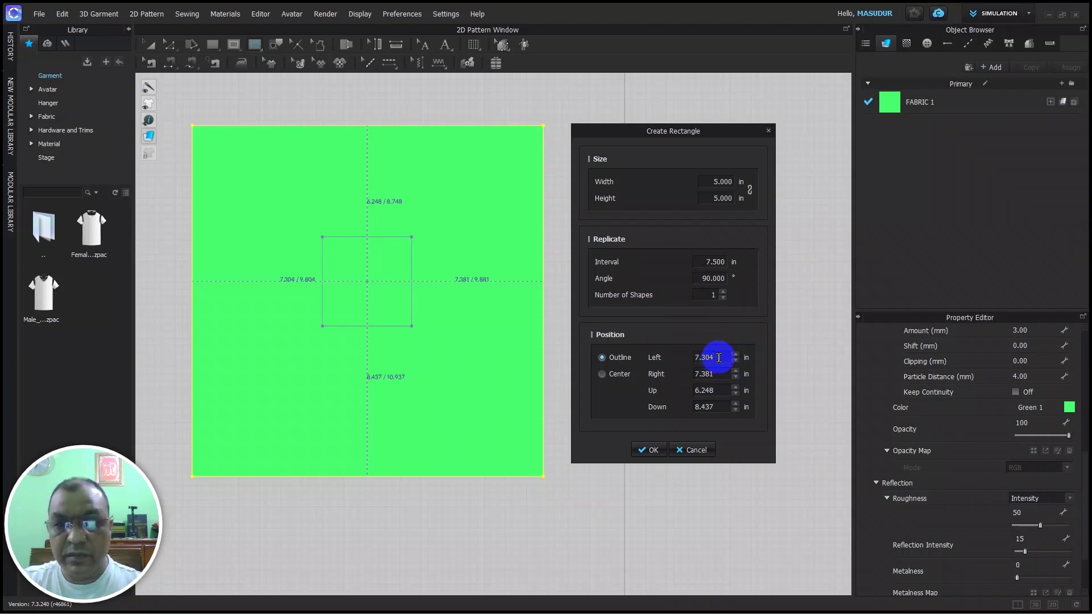
Fine-tune the outline Left distance towards horizontal centering by trying 7.38, 7.32 and 7.33 in, and set it to 7.34 in
double_click(718, 356)
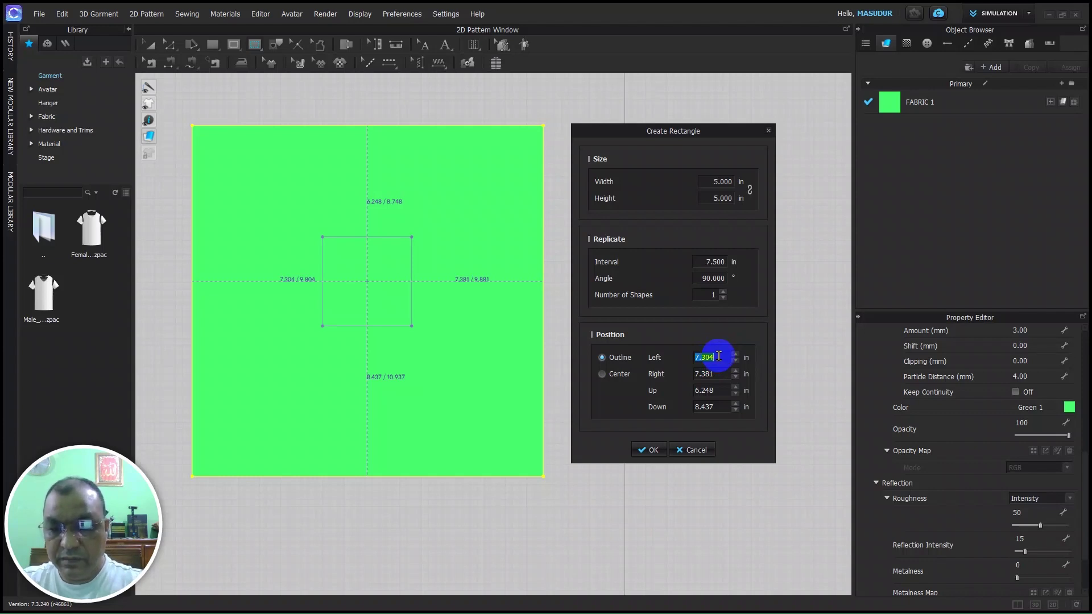
key("BackSpace")
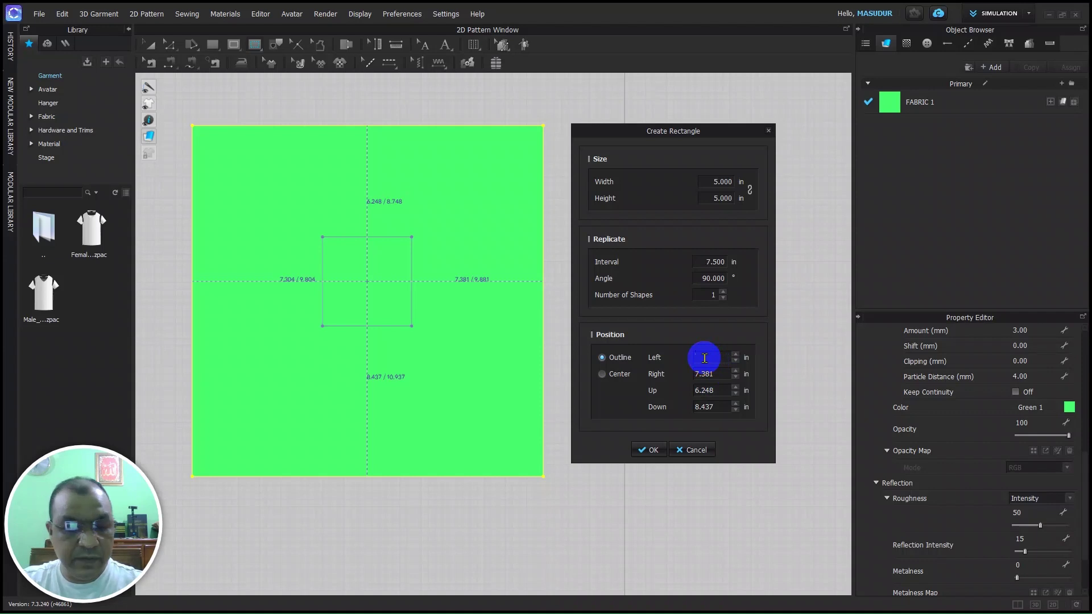
type("7")
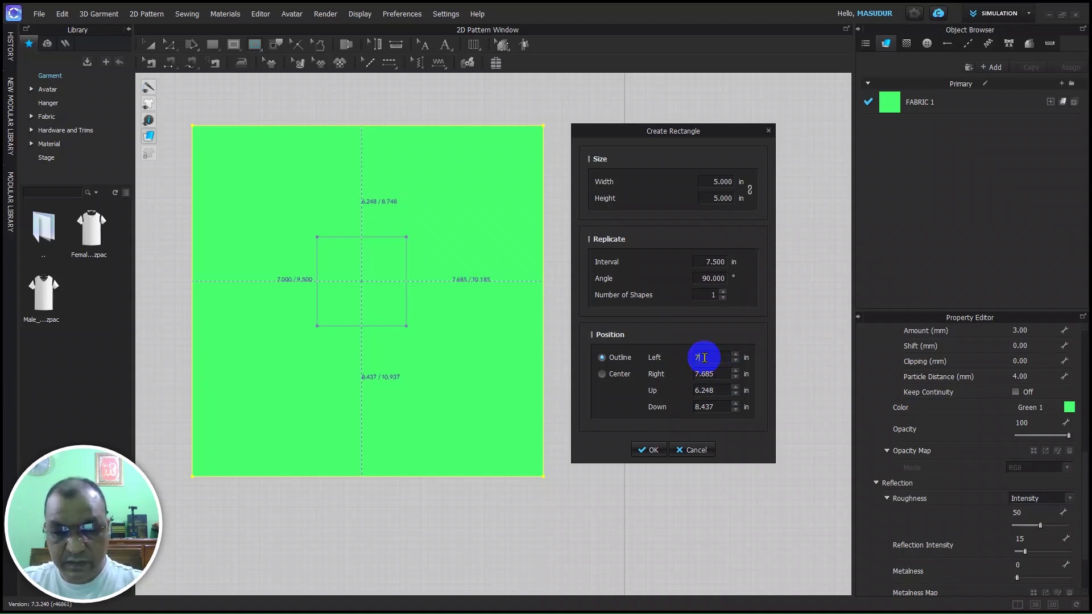
type(".38")
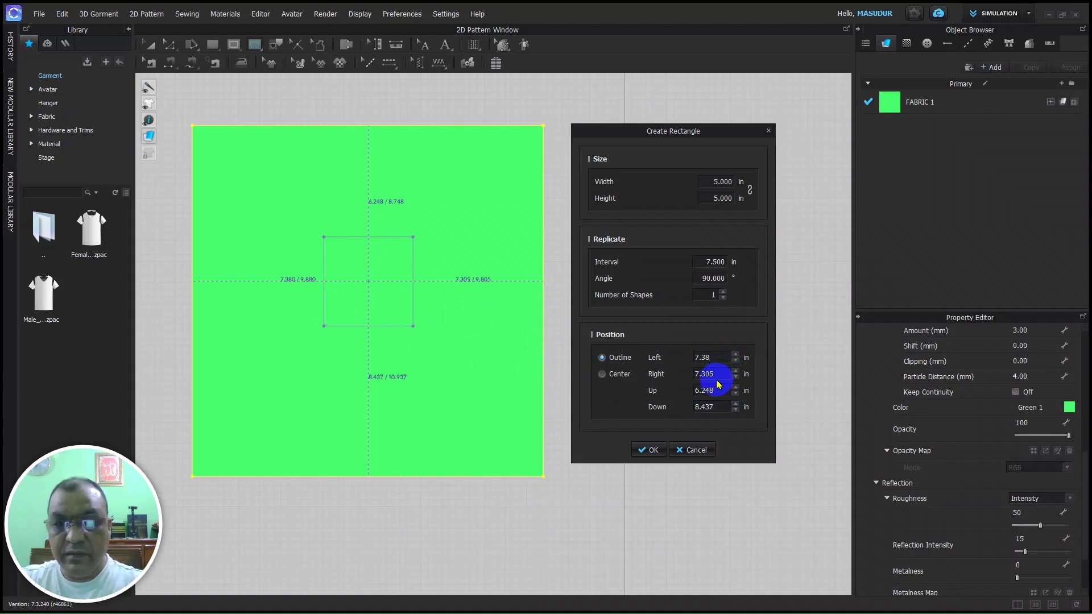
key("BackSpace")
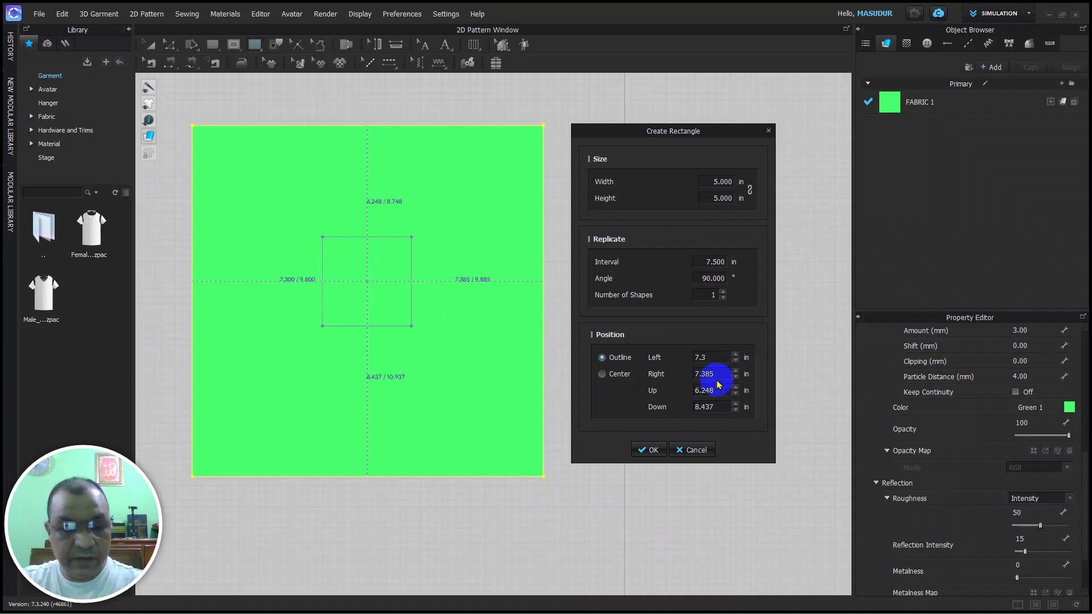
type("2")
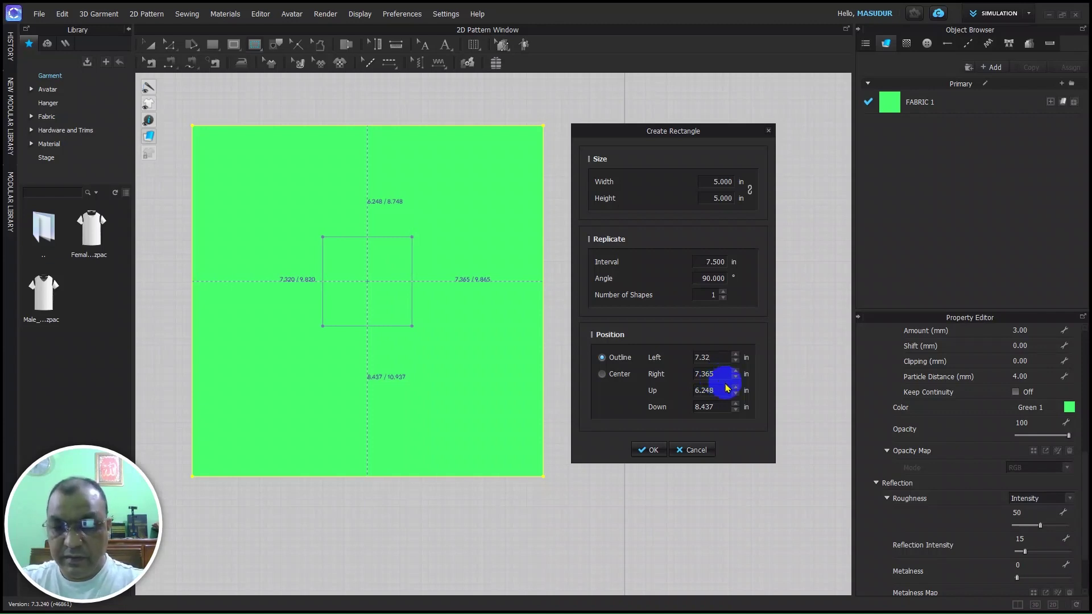
key("BackSpace")
type("3")
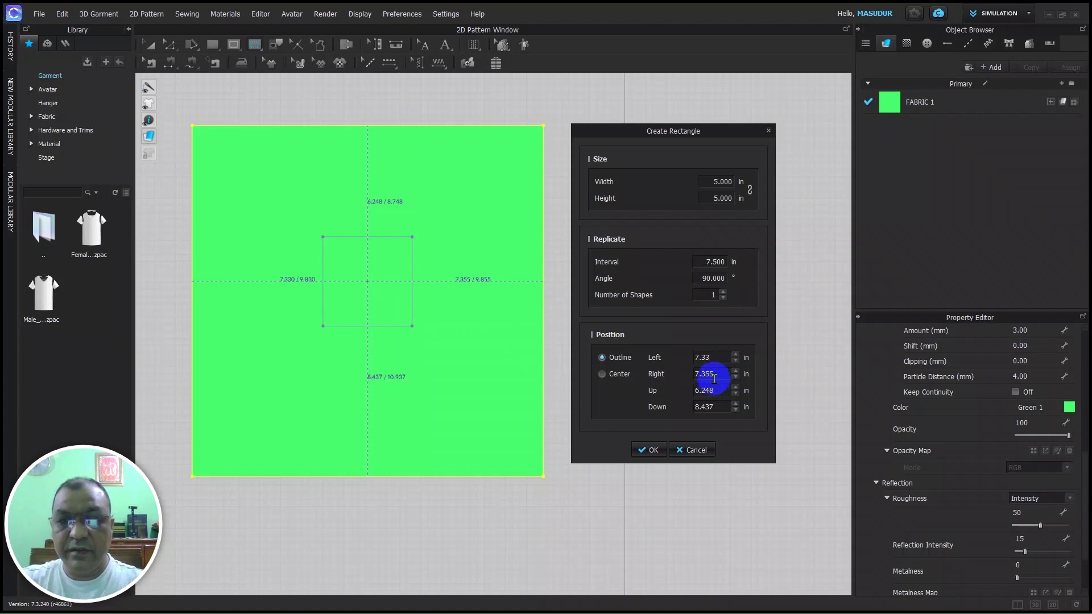
key("BackSpace")
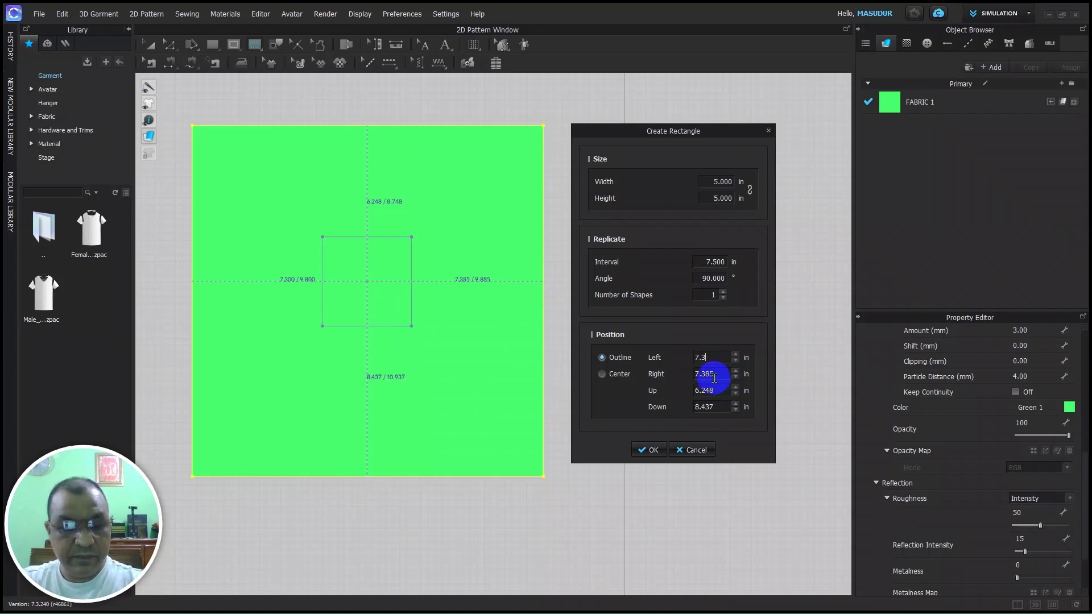
type("4")
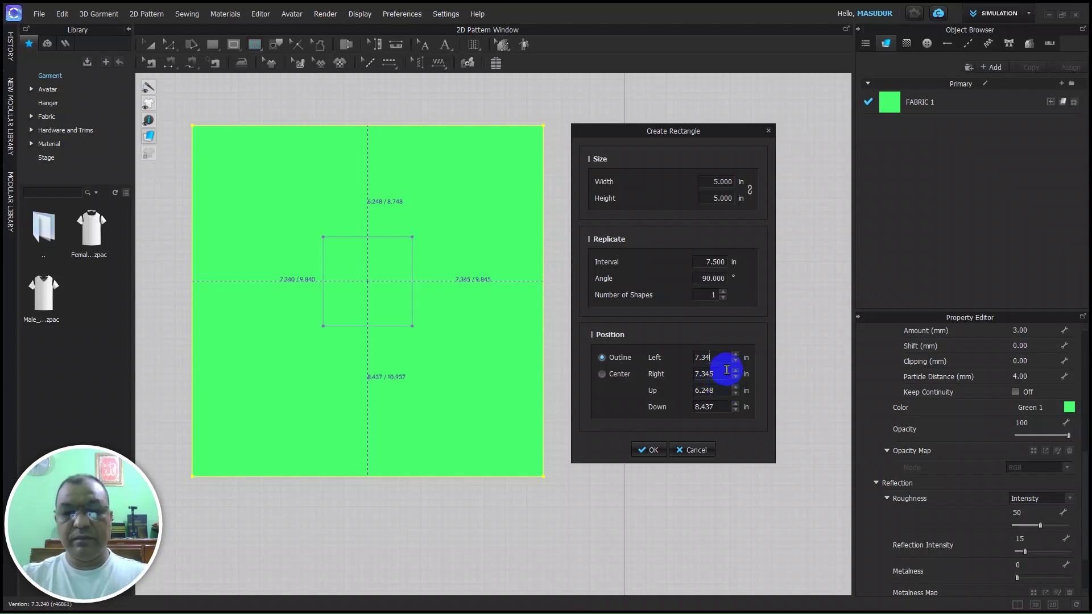
Set the rectangle's outline Left distance to 7.342 in and create it with the Center position reference selected
type("2")
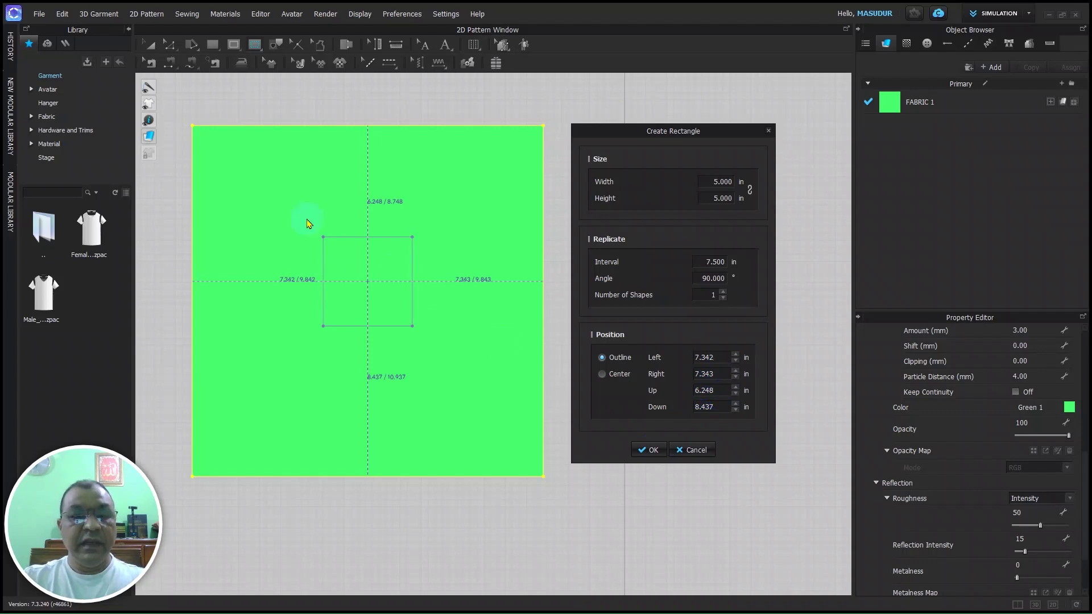
left_click(602, 373)
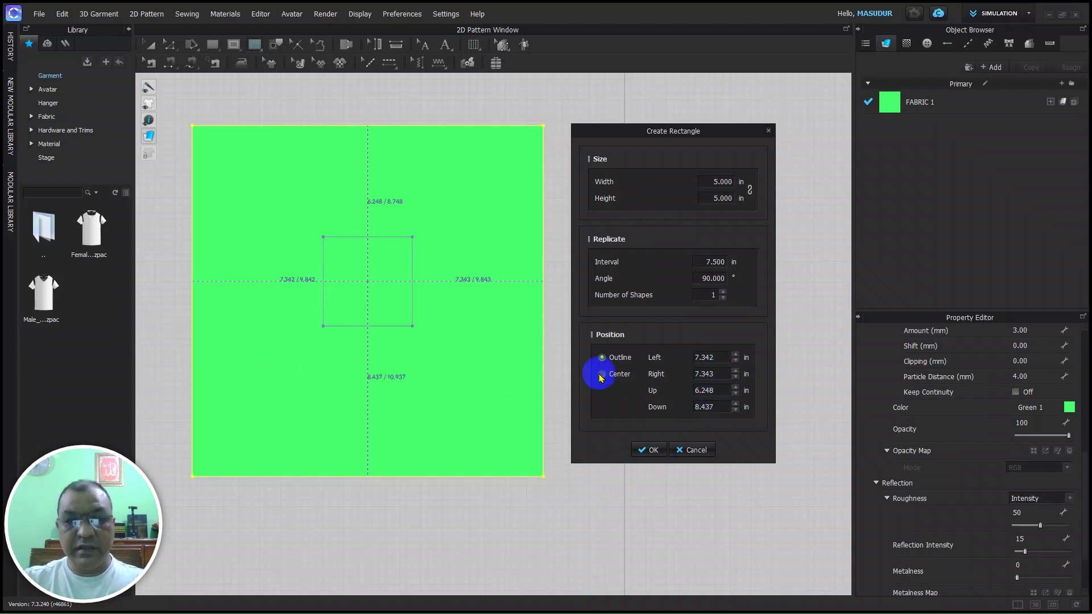
left_click(649, 450)
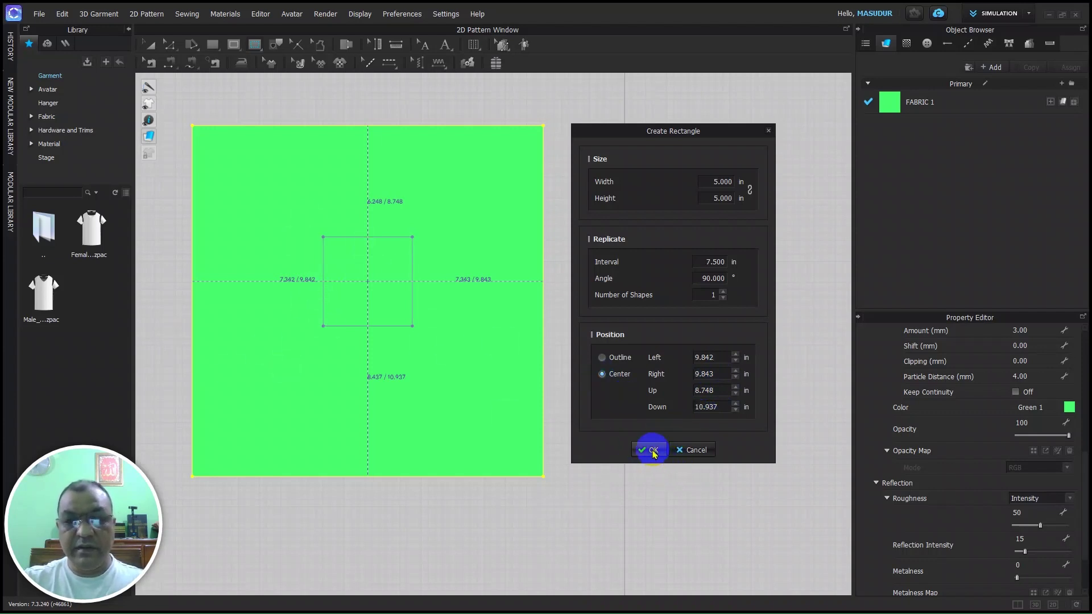
Examine the base rectangle's placement on the square pattern piece, up close and as a whole
scroll(364, 330, "up", 2)
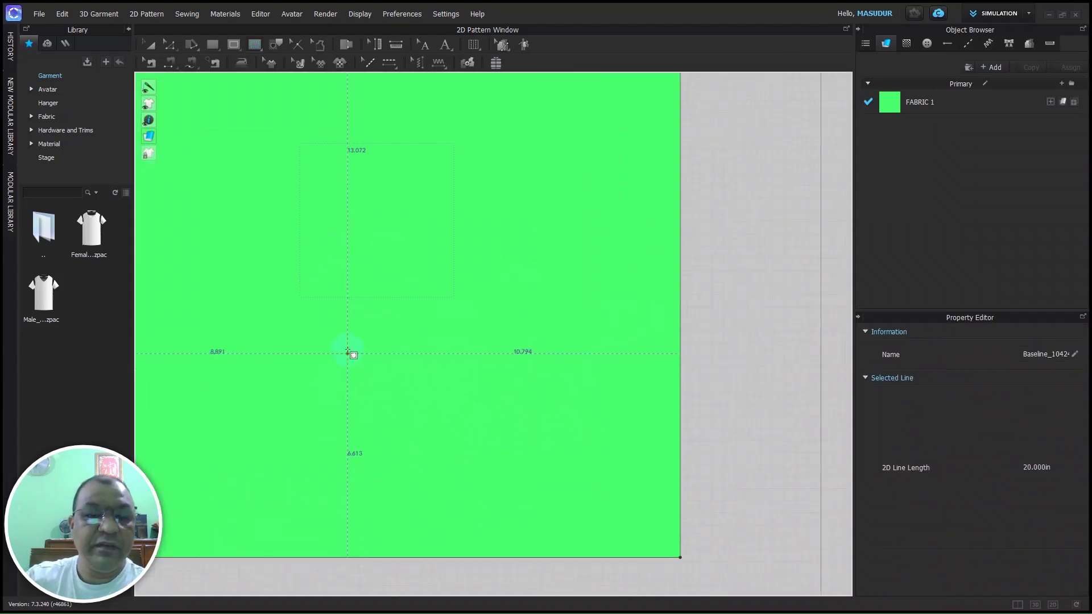
scroll(318, 319, "down", 5)
scroll(284, 300, "up", 5)
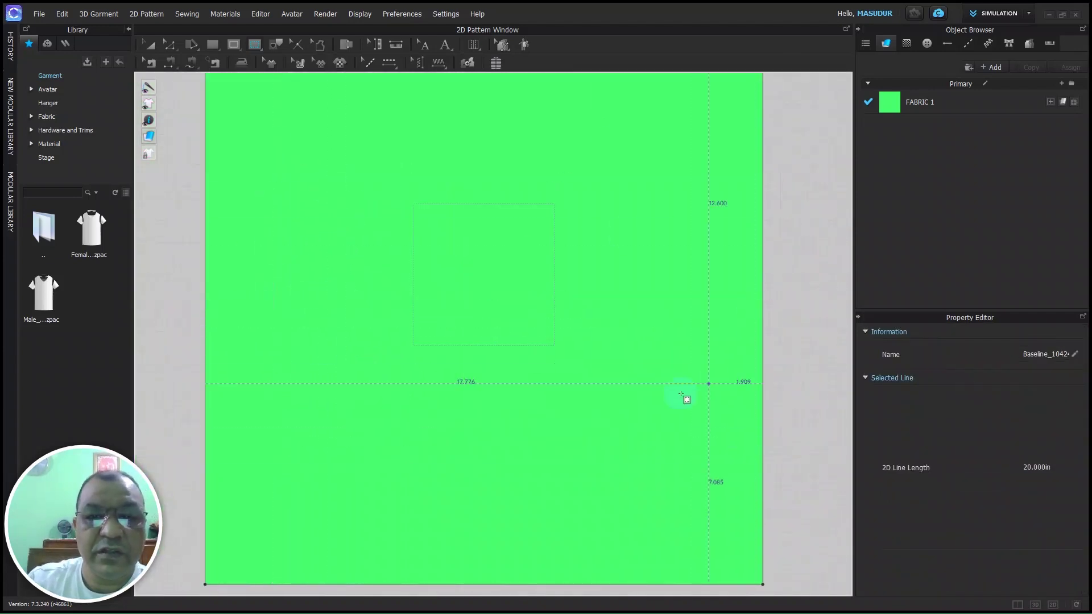
scroll(658, 391, "down", 3)
scroll(625, 376, "up", 4)
scroll(625, 376, "down", 4)
scroll(604, 409, "up", 1)
scroll(671, 373, "up", 4)
scroll(742, 310, "down", 4)
scroll(745, 316, "up", 3)
scroll(756, 309, "down", 3)
scroll(766, 302, "up", 5)
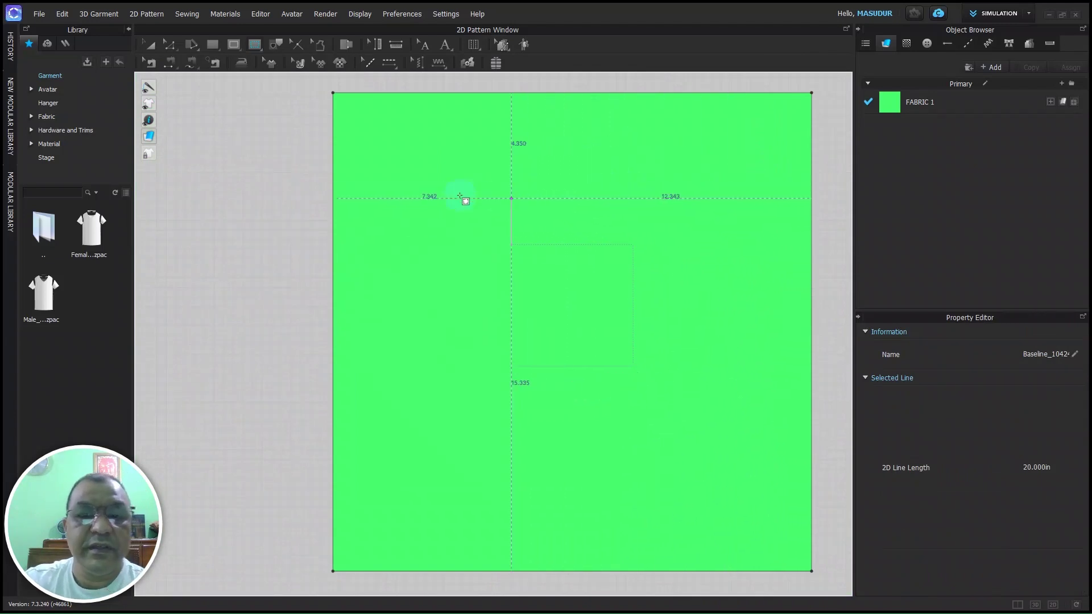
Draw a circular Base Ellipse overlapping the rectangle's left side, with an outline about 24.9 in long
key("z")
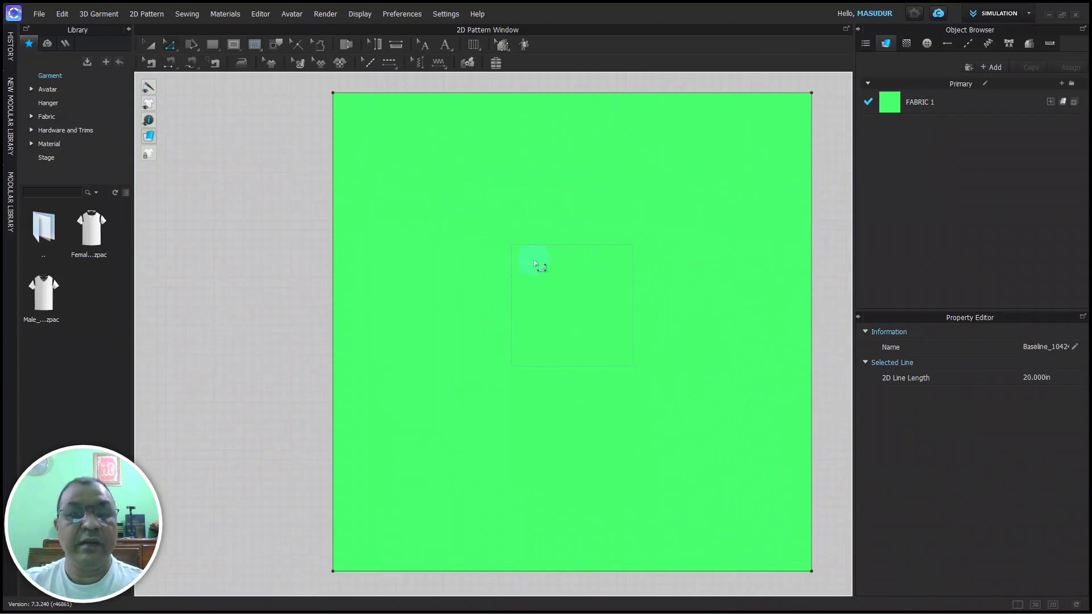
left_click(273, 62)
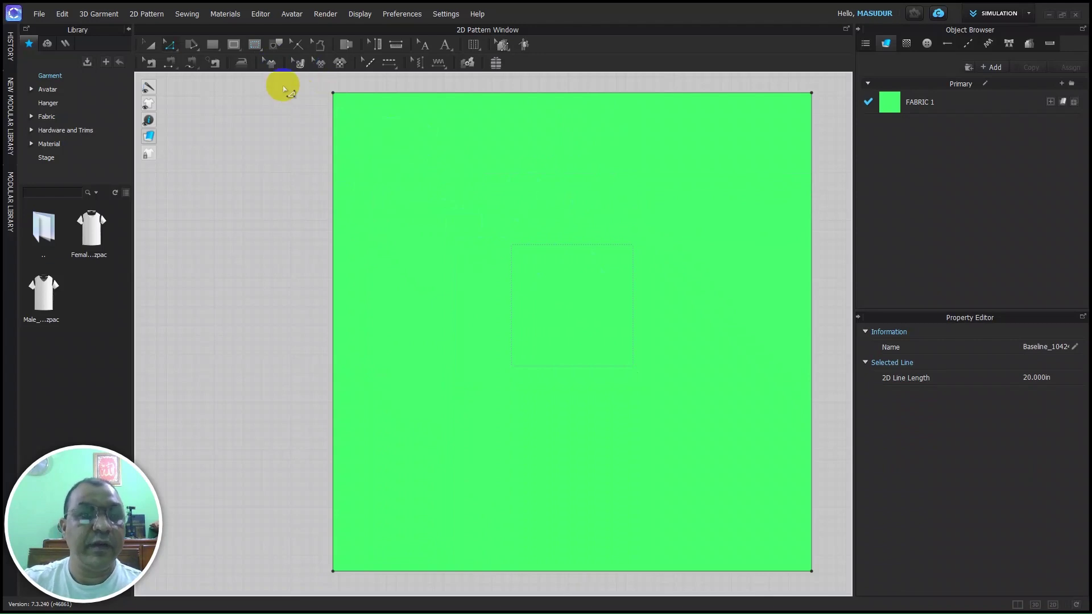
left_click(257, 46)
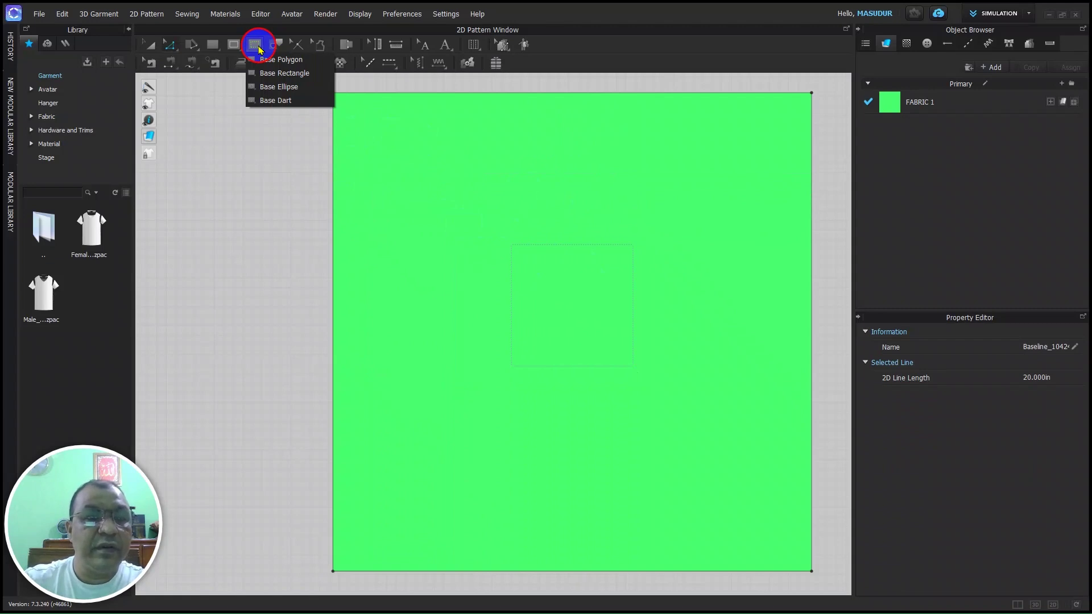
left_click(274, 87)
left_click_drag(418, 260, 610, 384)
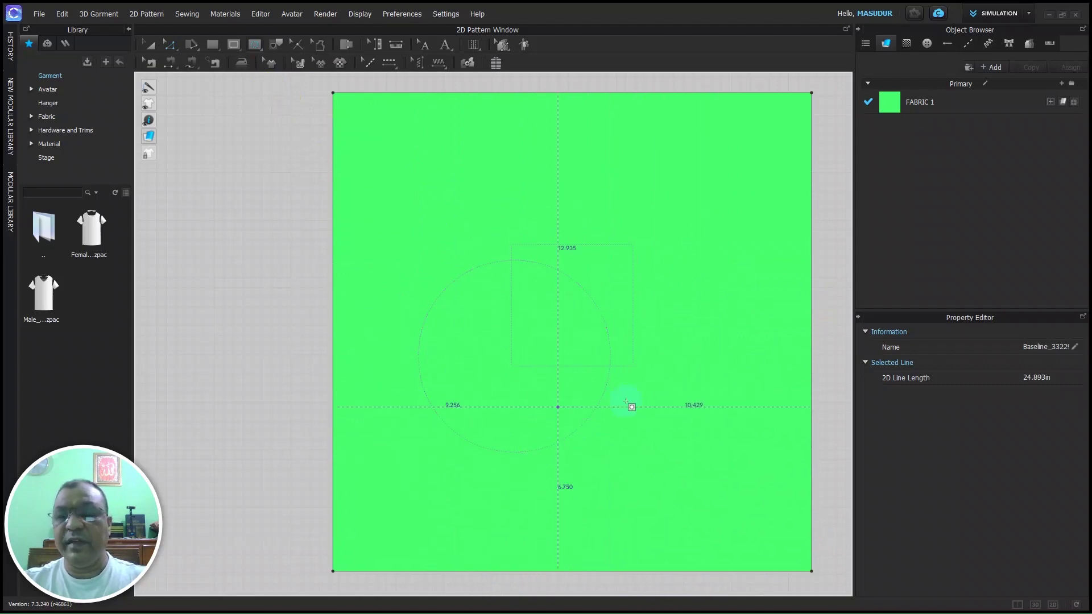
Start a Base Dart on the pattern piece's upper edge, about 8 in from its left corner
left_click(256, 49)
left_click(260, 48)
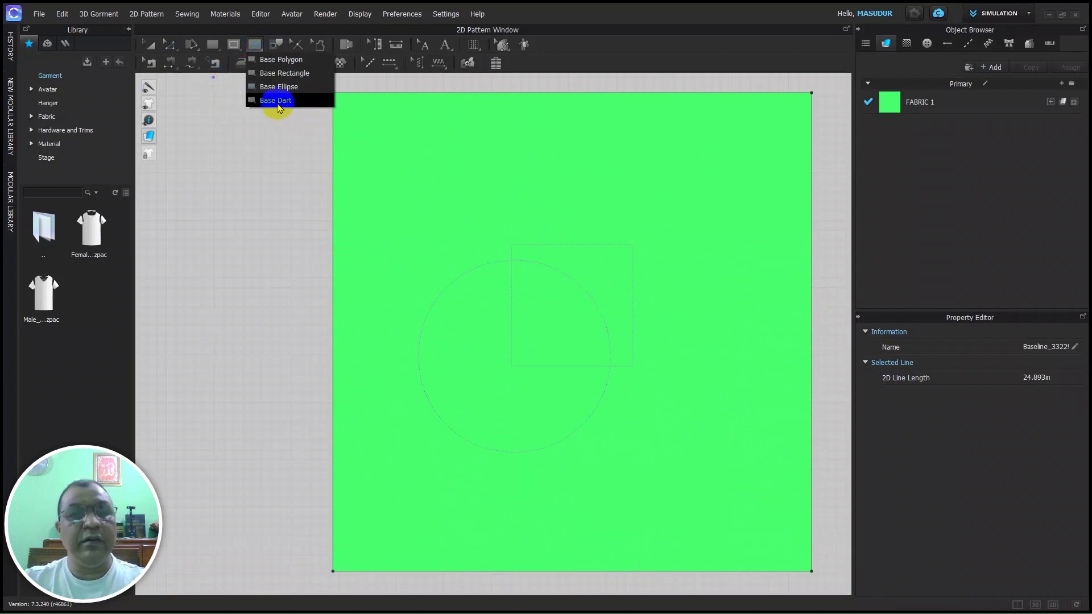
left_click(277, 101)
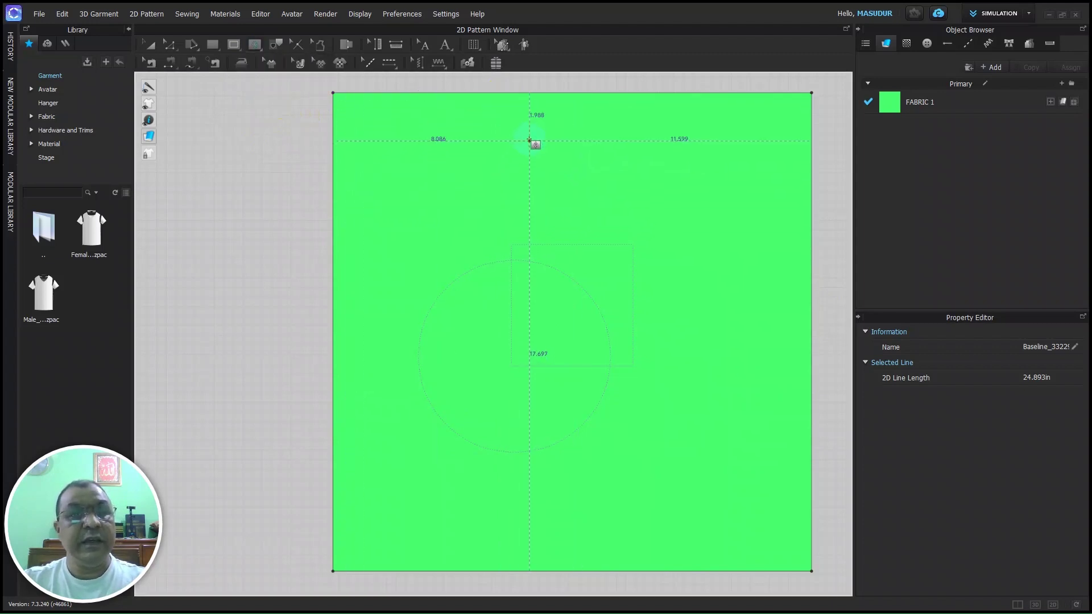
left_click(527, 93)
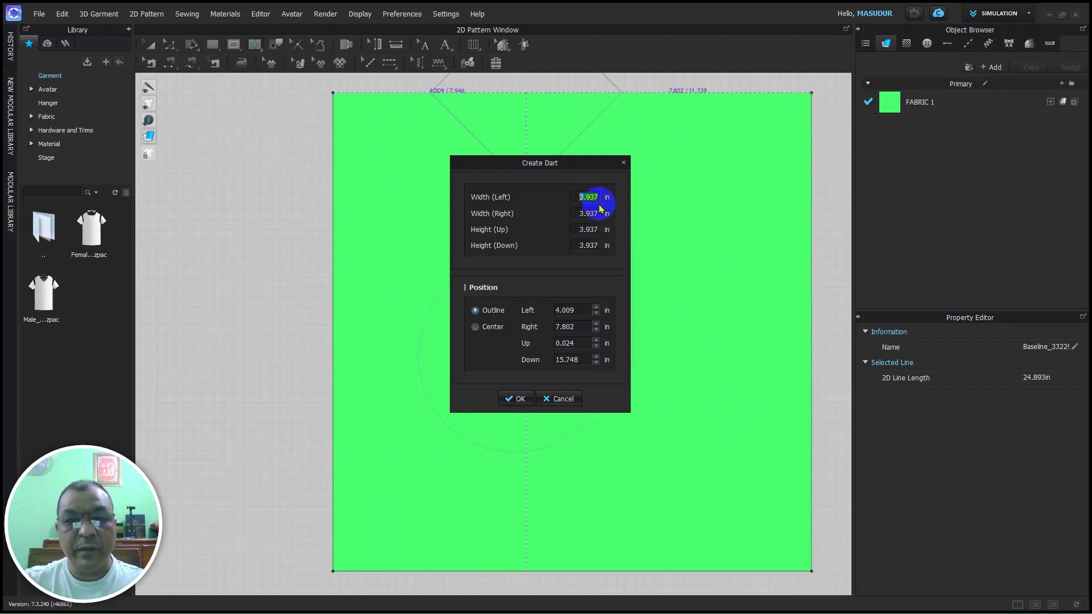
Move the dart settings clear of the dart preview and set the dart's left width to 4 in
left_click_drag(590, 162, 784, 196)
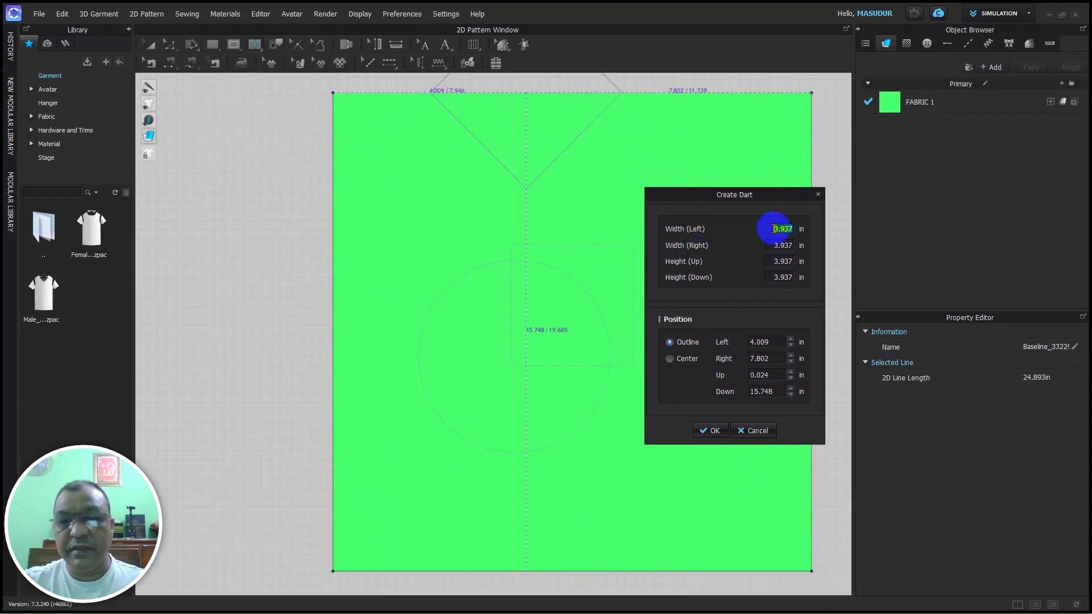
left_click_drag(774, 229, 803, 228)
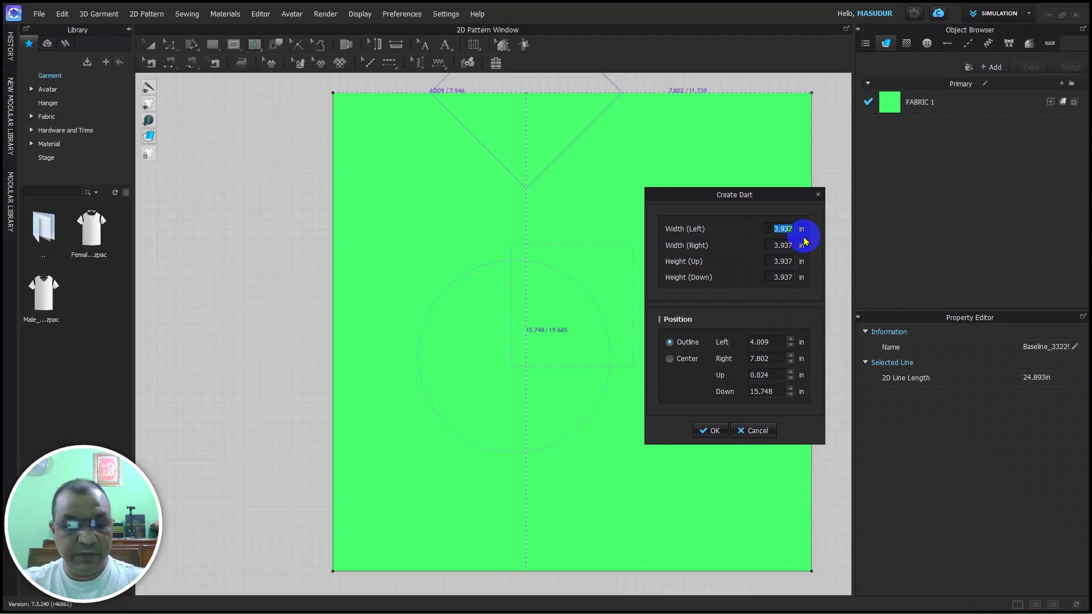
type("4")
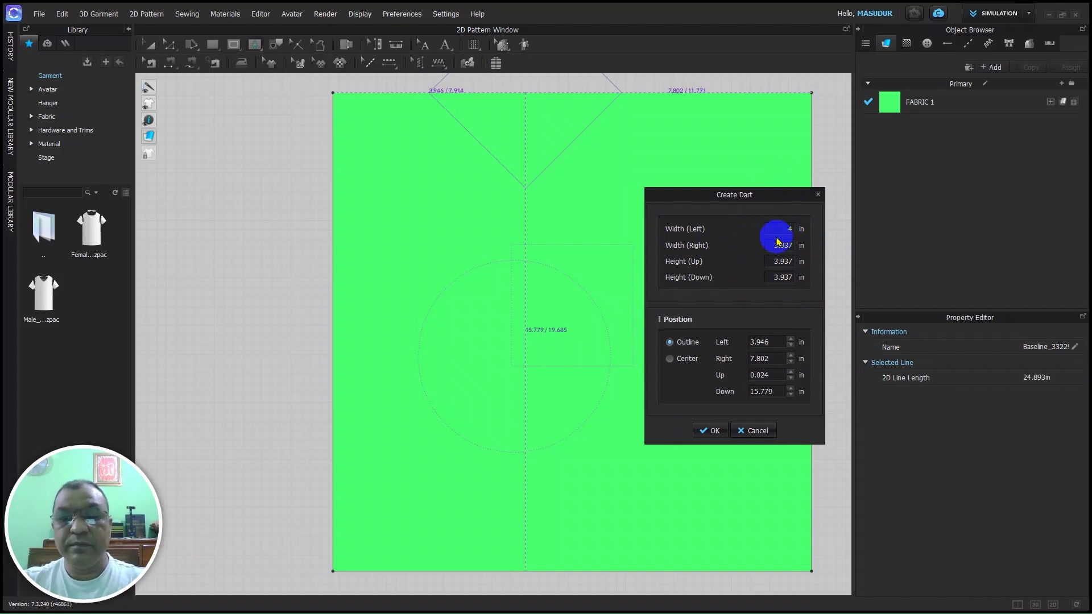
Try right widths of 2 in and 3 in for the dart, and set the right width to 4 in
left_click_drag(774, 246, 804, 242)
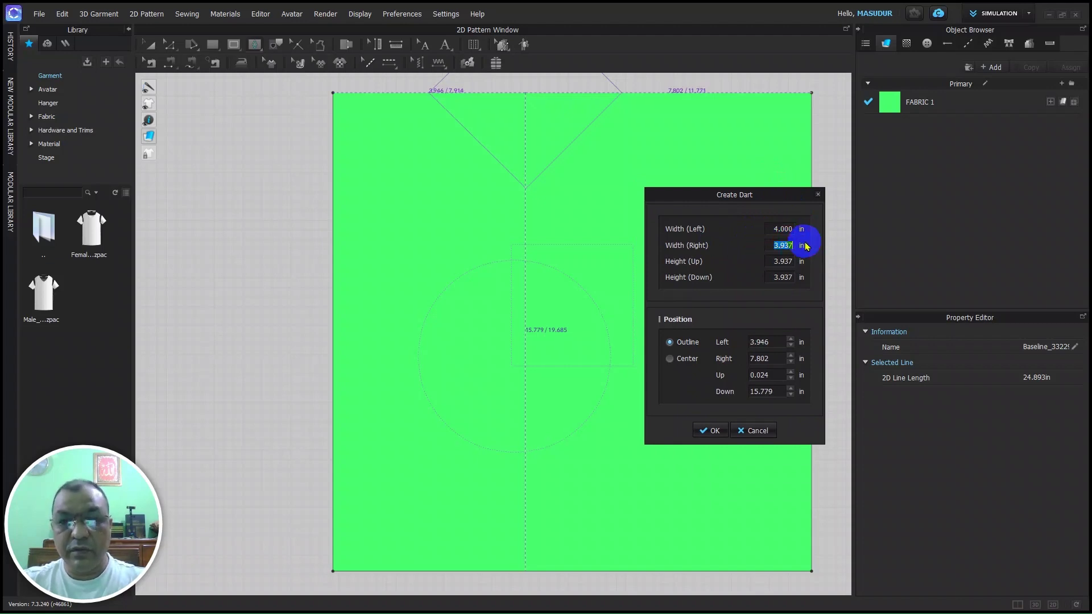
type("2")
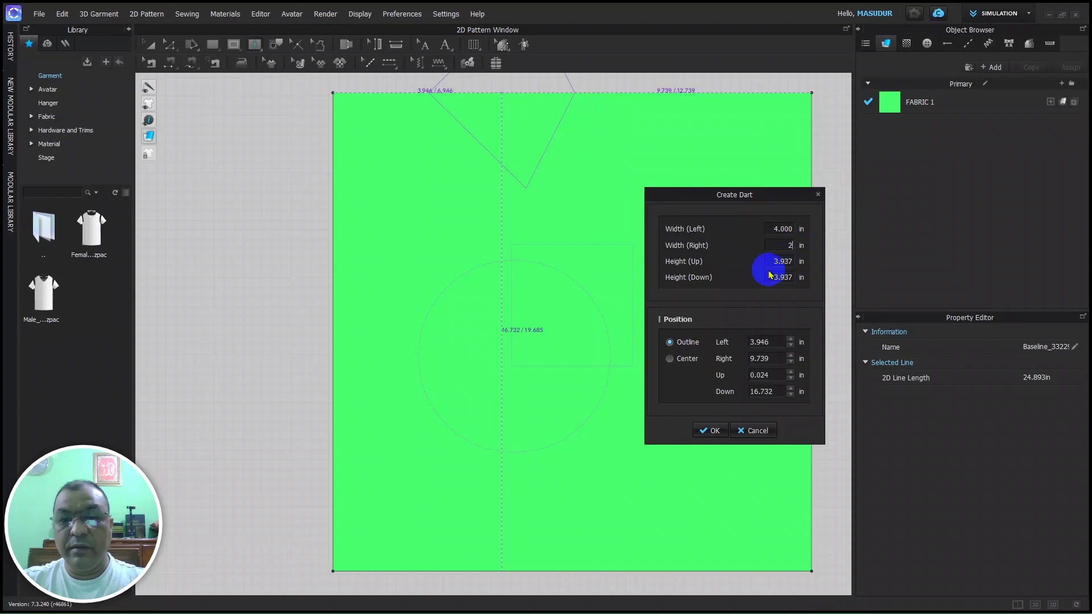
double_click(788, 245)
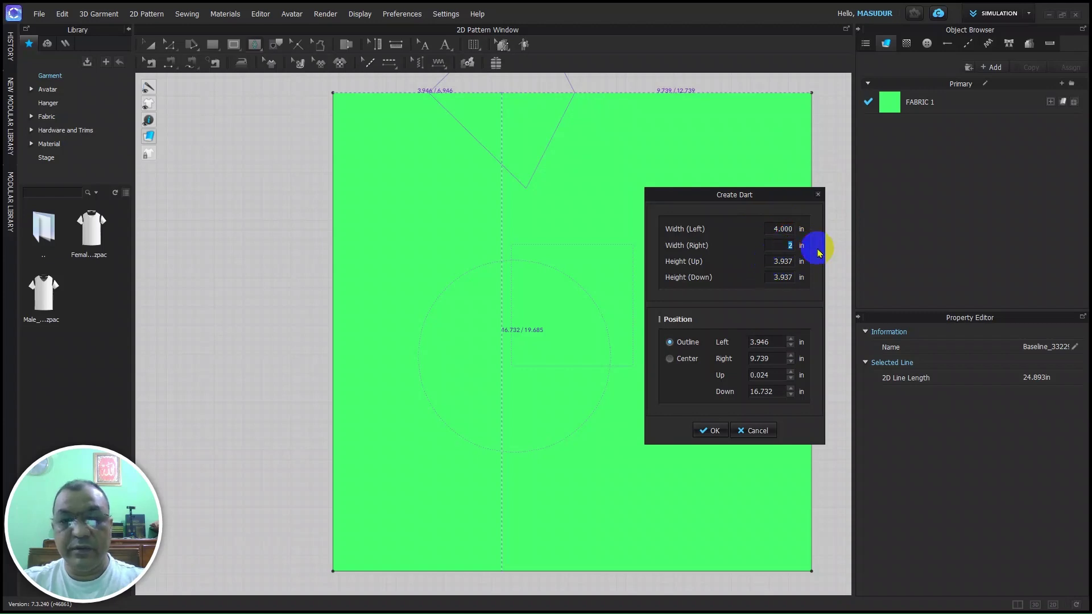
type("3")
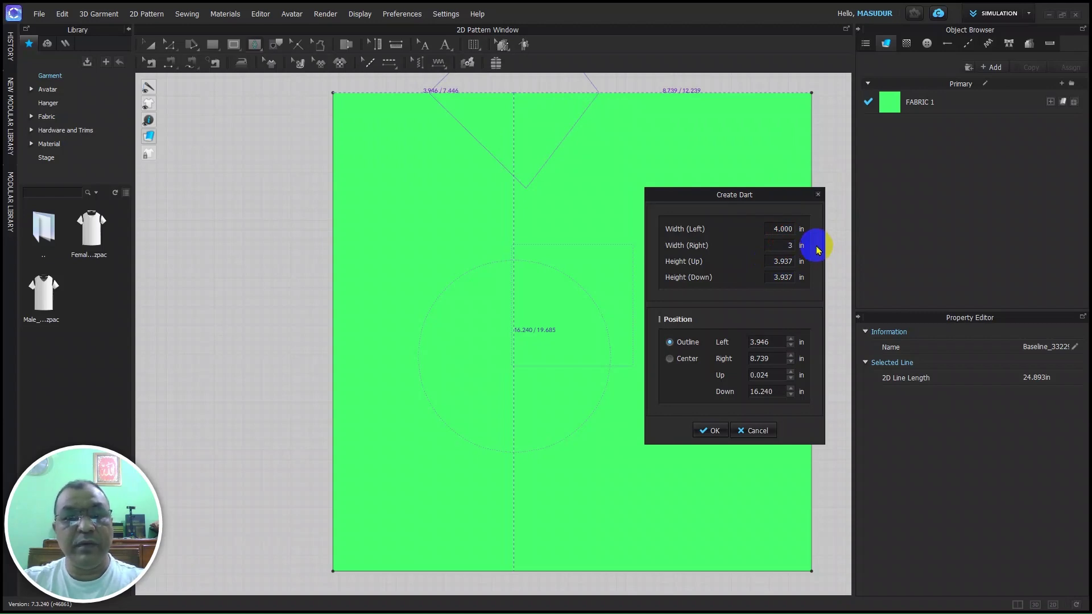
double_click(777, 246)
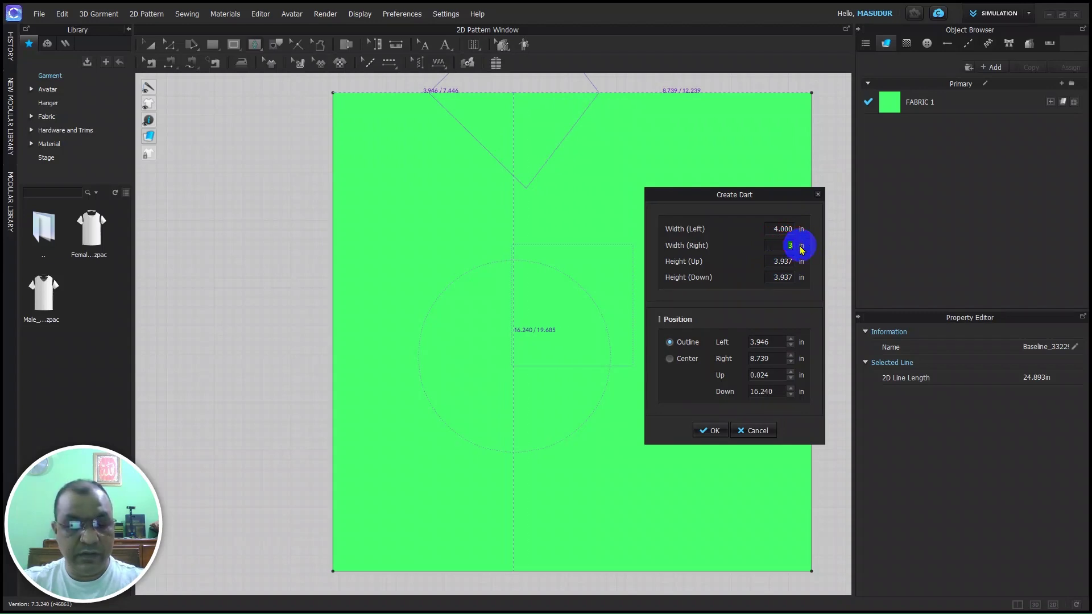
type("4")
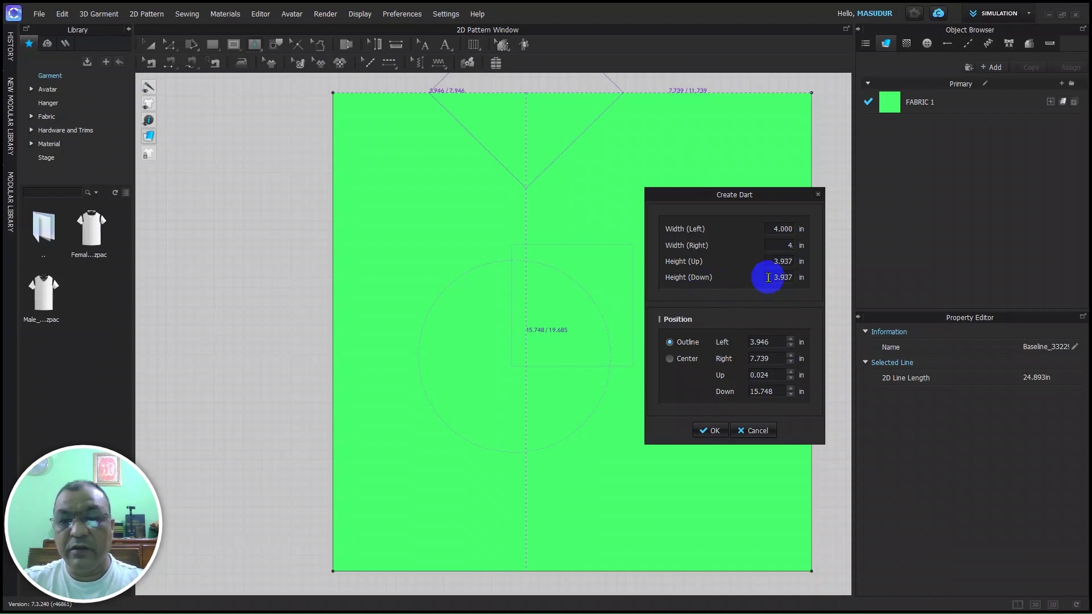
Set the dart's downward height to 5 in and create it with the Center position reference selected
type("5")
left_click(768, 276)
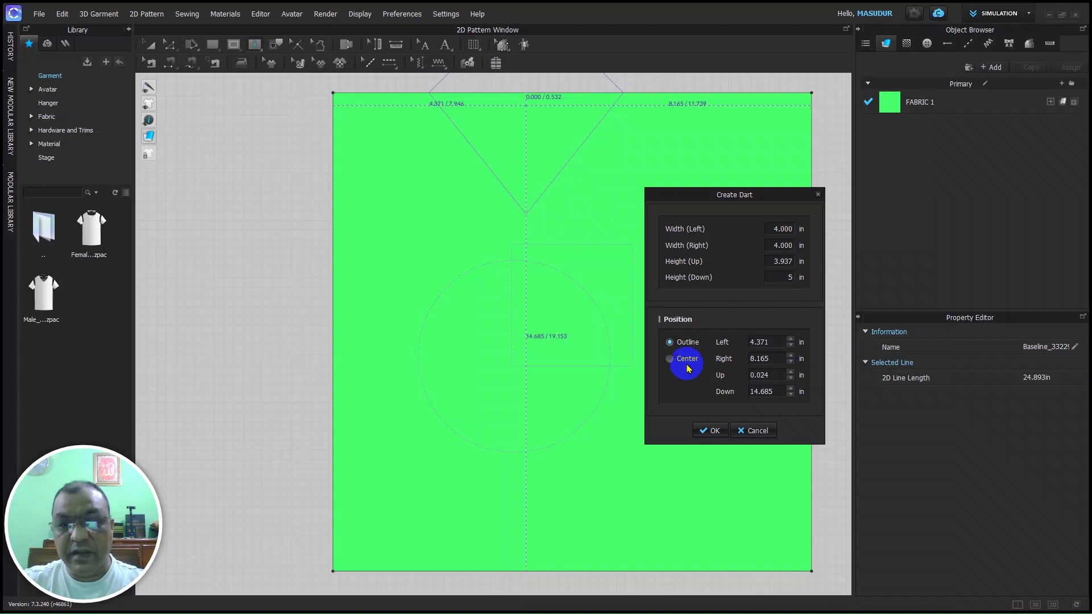
left_click(671, 359)
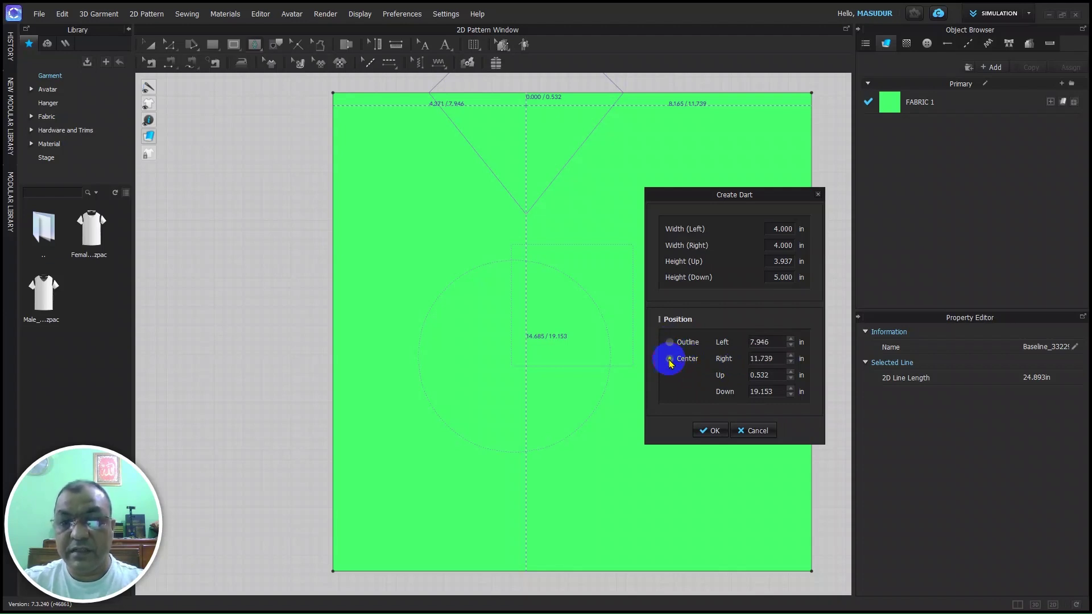
left_click(715, 434)
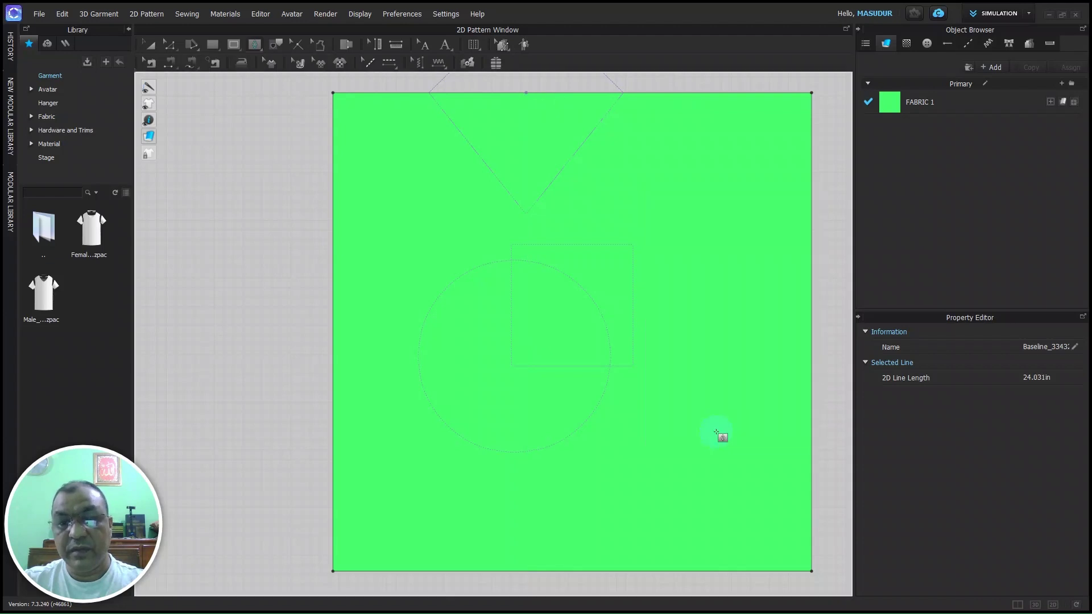
Examine the dart, ellipse and rectangle base lines on the pattern piece from near and far
scroll(637, 361, "down", 5)
scroll(676, 356, "up", 5)
scroll(640, 274, "down", 4)
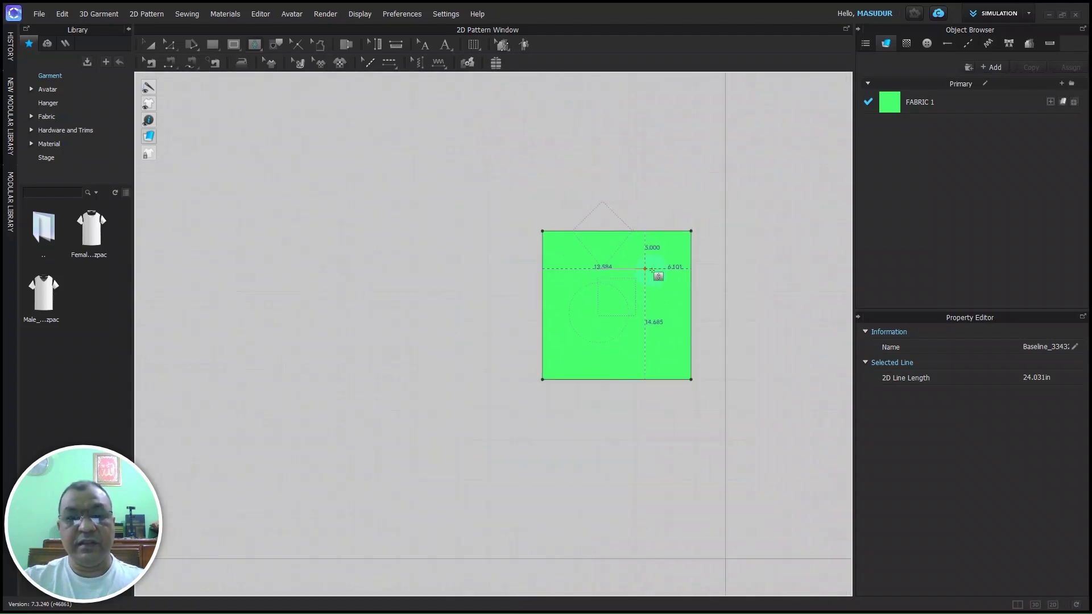
scroll(640, 272, "up", 5)
scroll(706, 399, "down", 4)
scroll(711, 416, "up", 4)
scroll(697, 404, "down", 5)
scroll(708, 392, "up", 4)
scroll(711, 387, "down", 3)
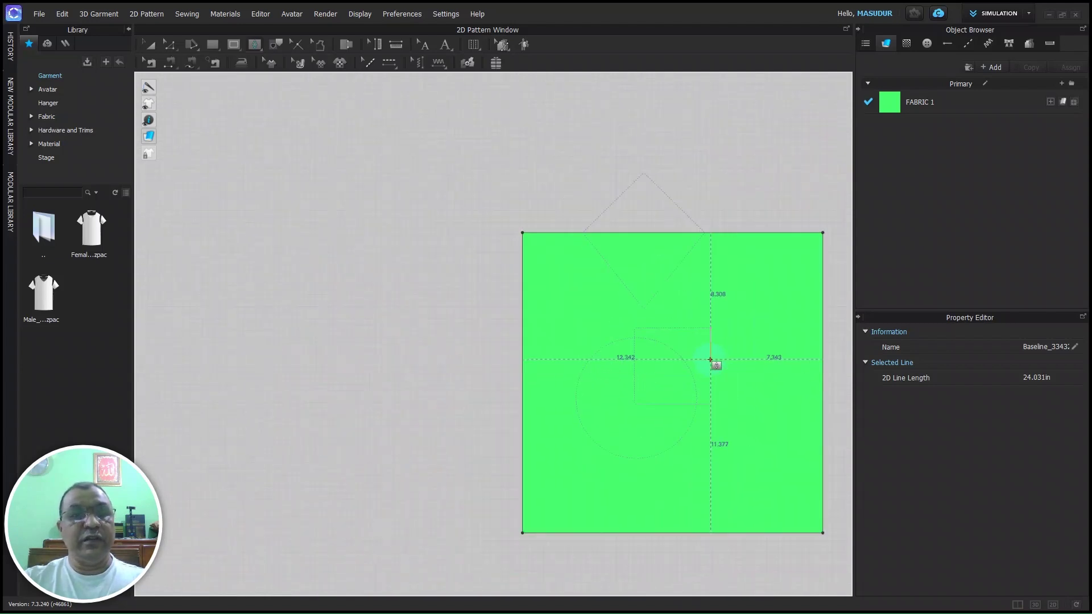
right_click_drag(663, 383, 486, 378)
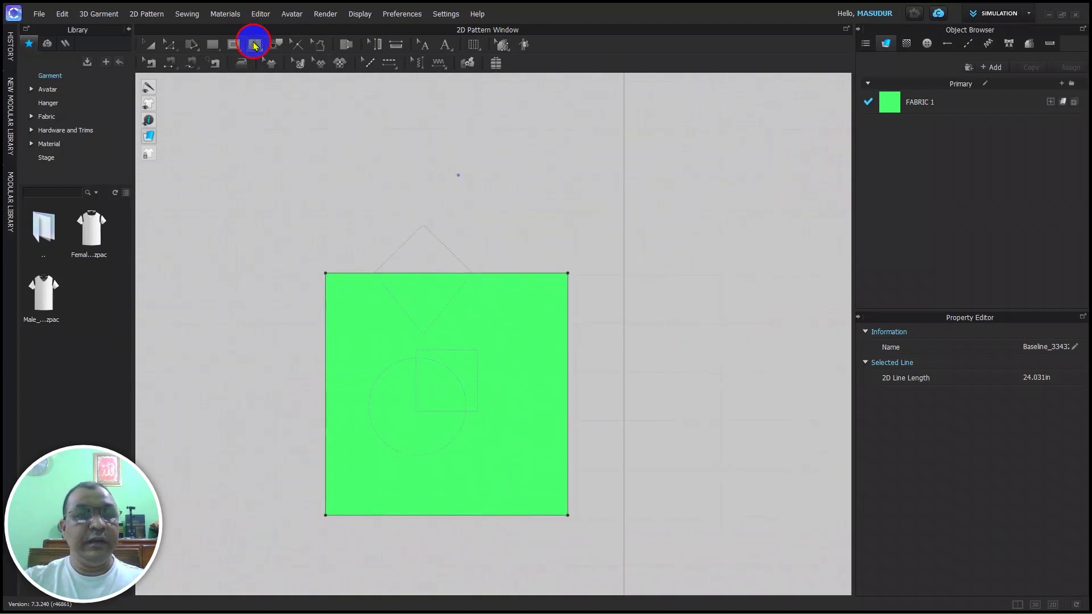
left_click(255, 46)
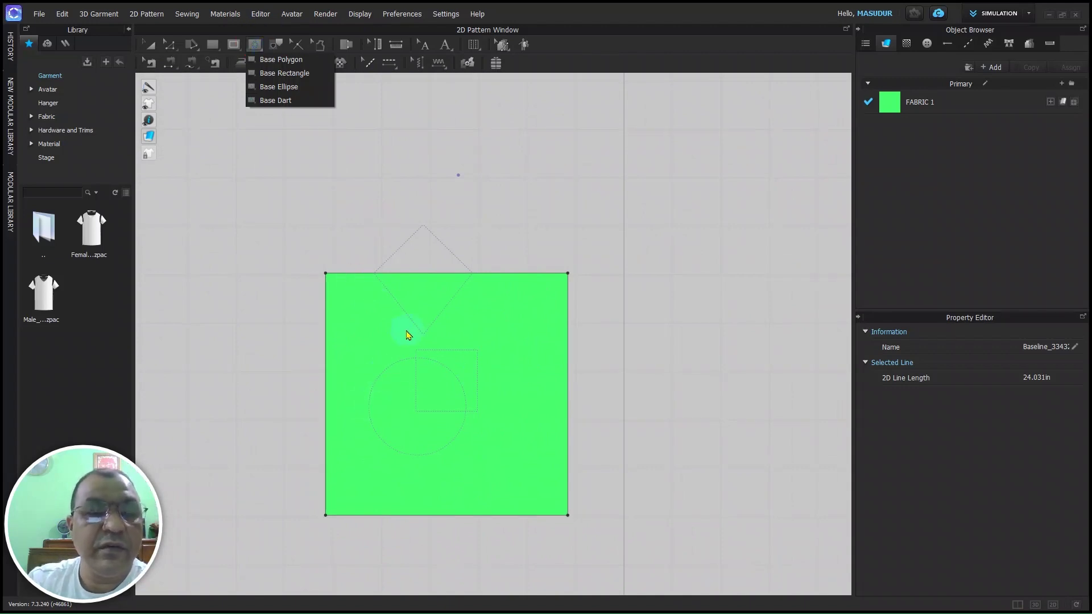
left_click(297, 108)
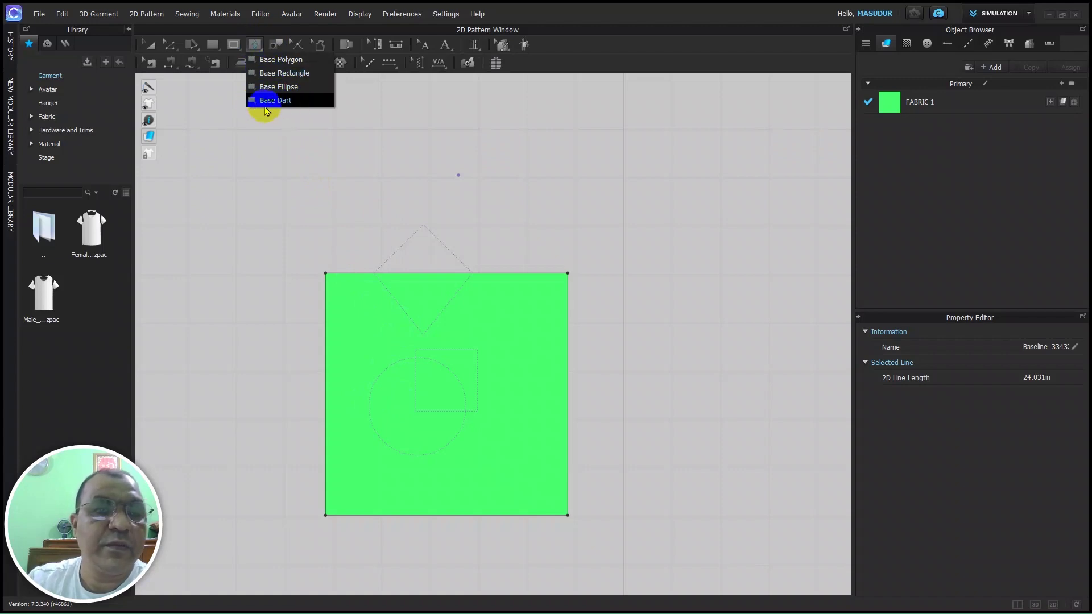
left_click(259, 60)
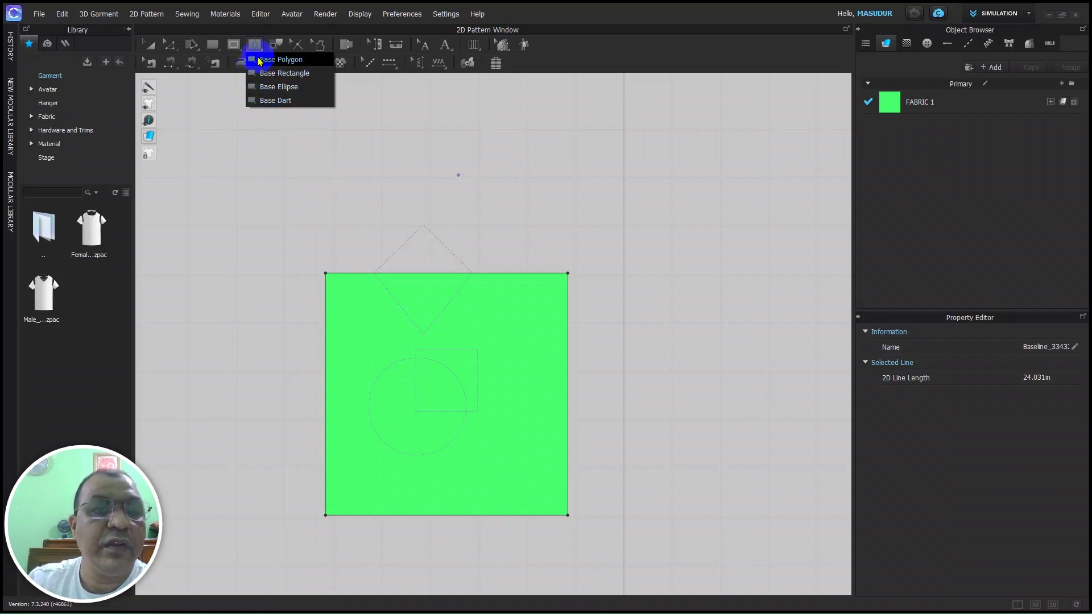